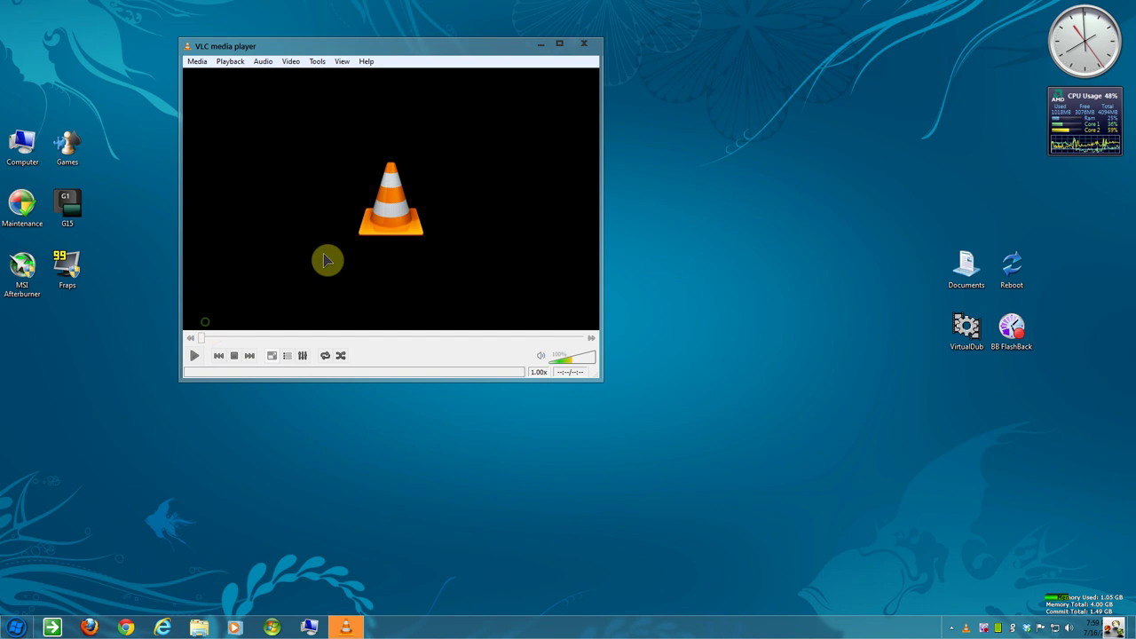
Close the VLC window with the diagonal close-window gesture and open gMote's configuration window to view the gesture set
left_click_drag(493, 120, 354, 233)
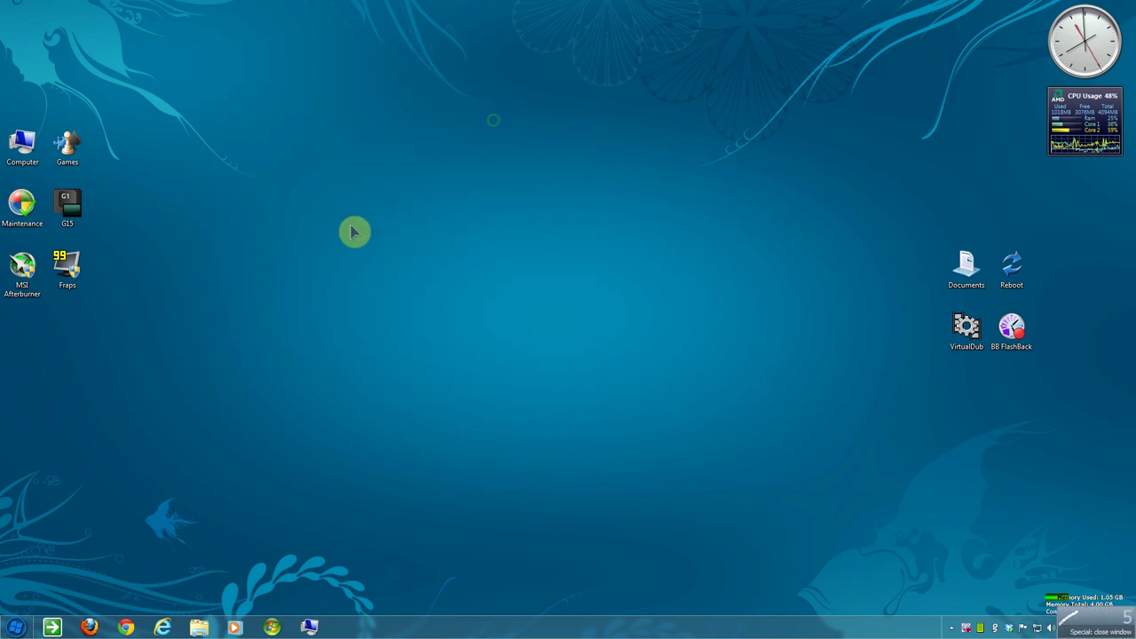
right_click(996, 628)
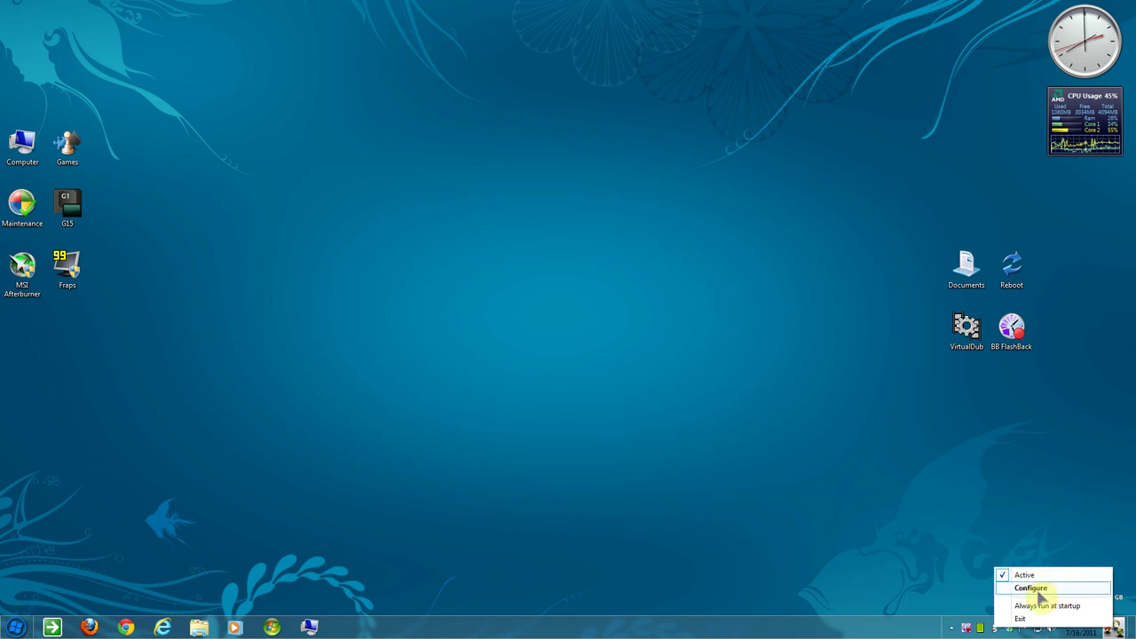
left_click(1031, 588)
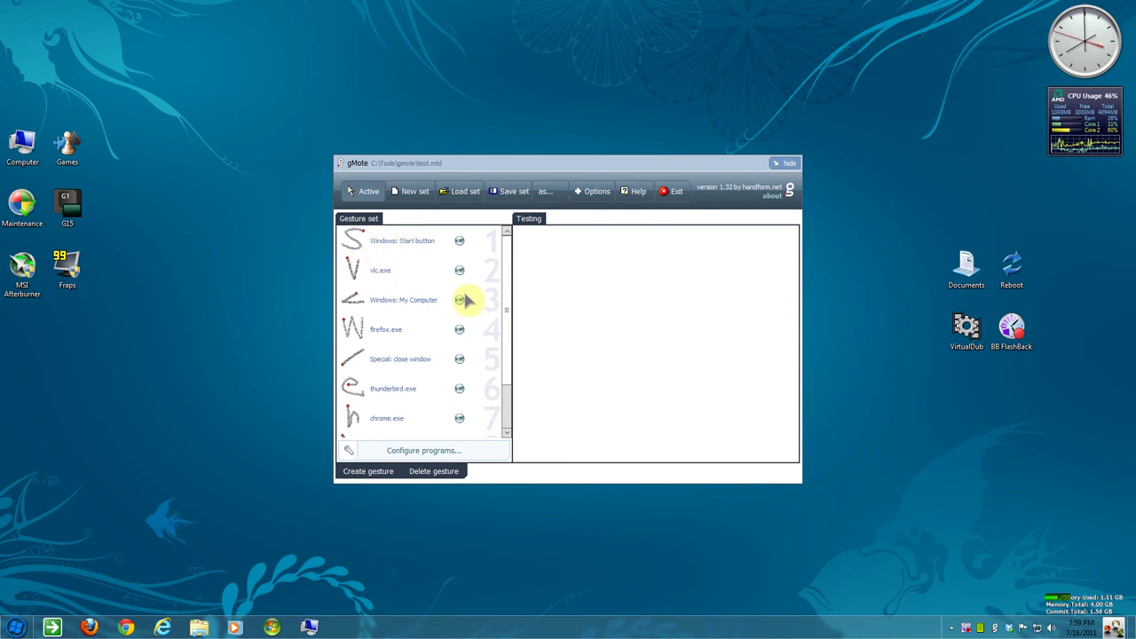
left_click_drag(505, 355, 505, 278)
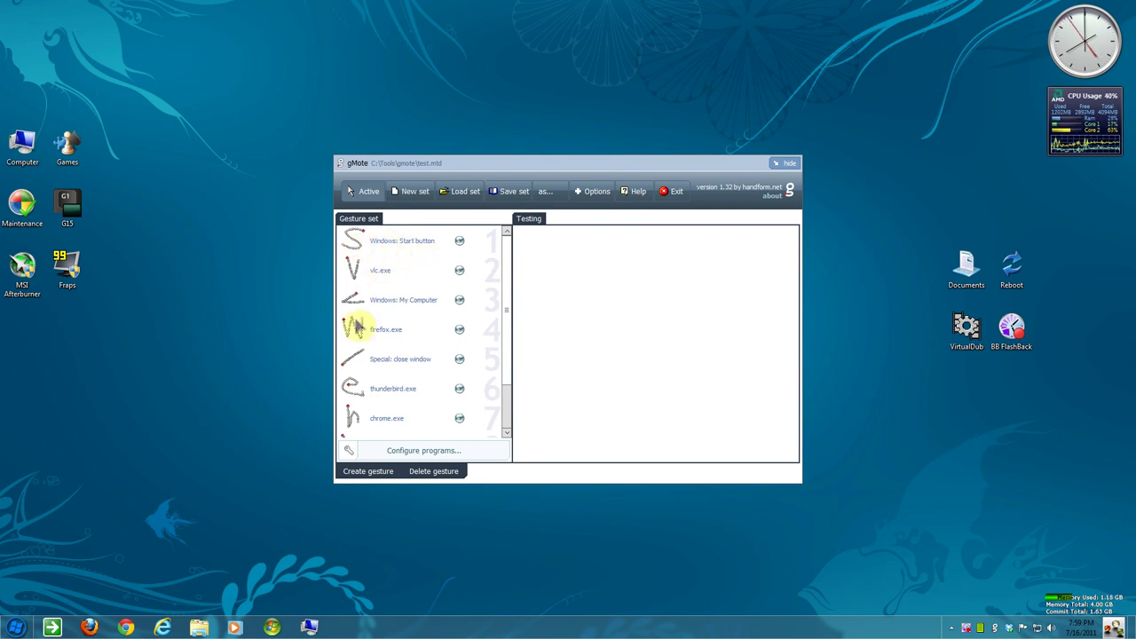
Test the S gesture for the Start menu, dismiss the menu, and launch Firefox with the W gesture
mouse_move(431, 34)
left_mouse_down()
mouse_move(380, 83)
mouse_move(228, 113)
left_mouse_up()
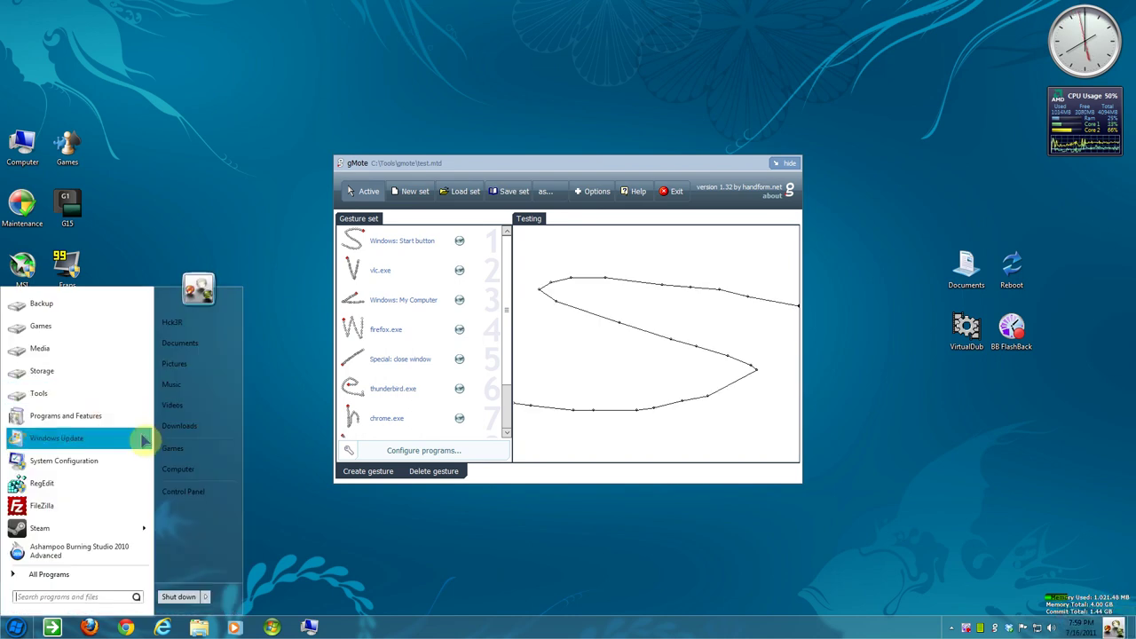
left_click(291, 368)
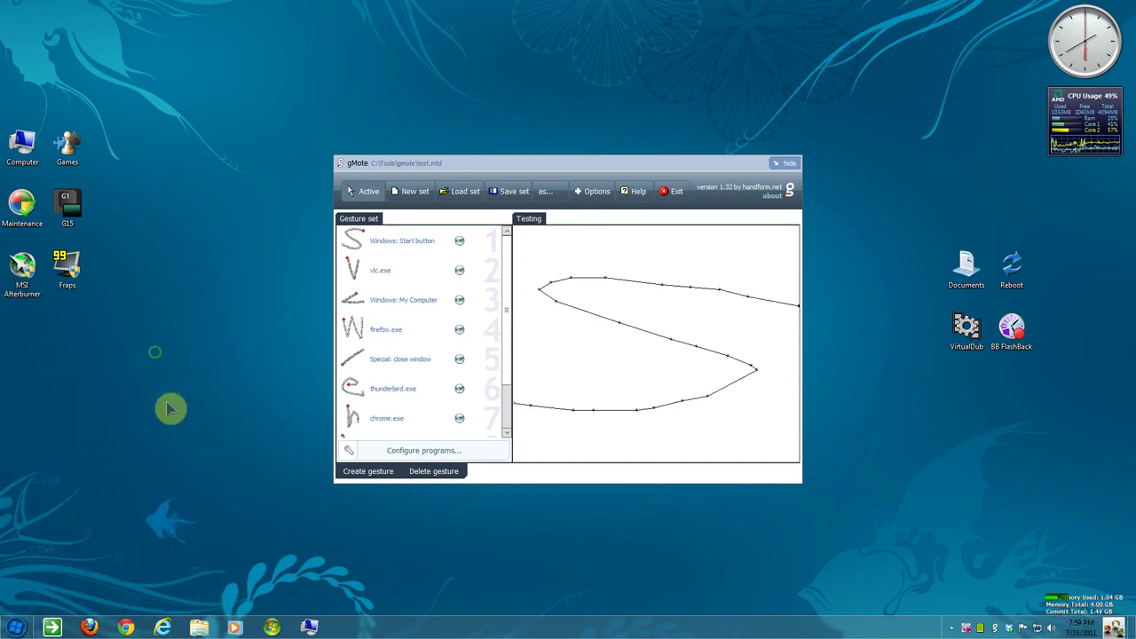
left_click_drag(207, 411, 247, 353)
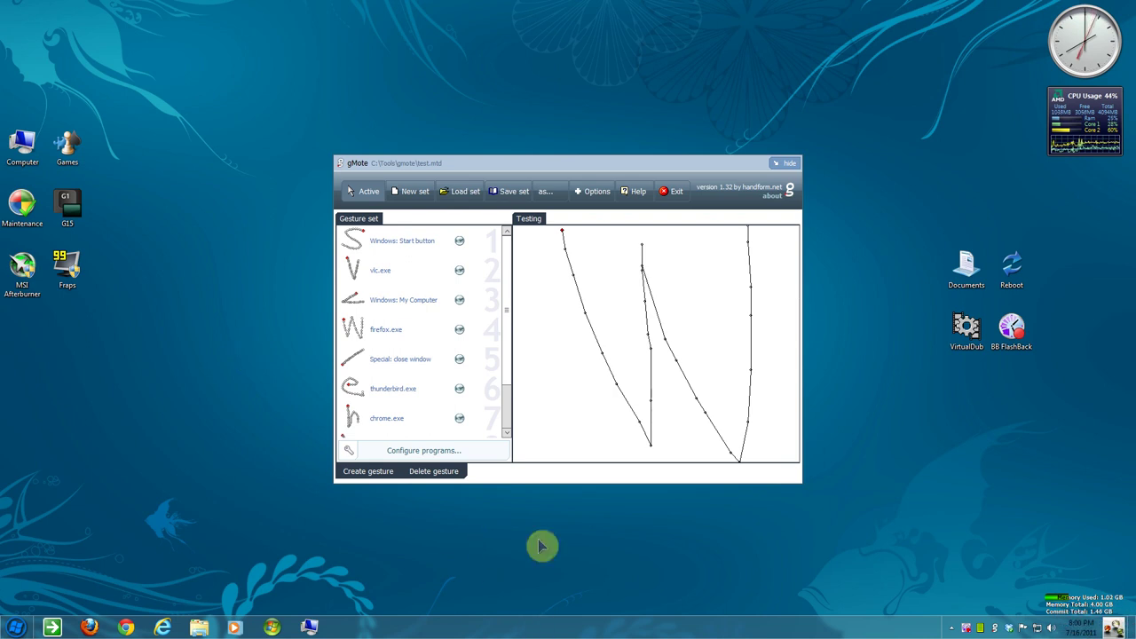
left_click_drag(545, 532, 656, 542)
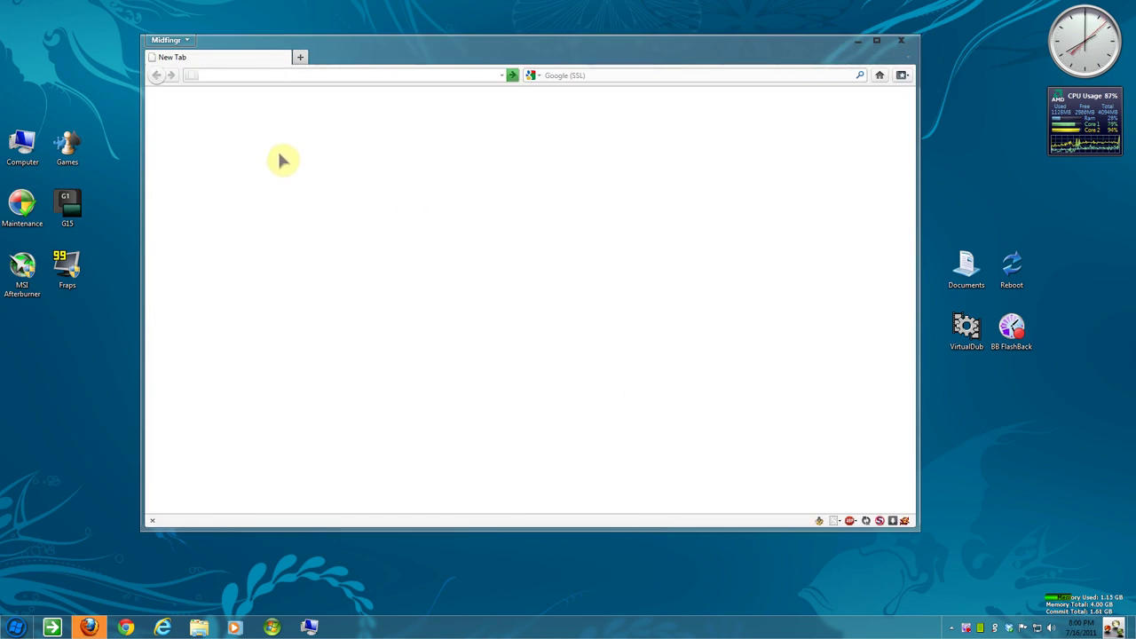
Test the minimize and close-window diagonal gestures on the Firefox window, restoring the window in between
left_click_drag(222, 133, 712, 424)
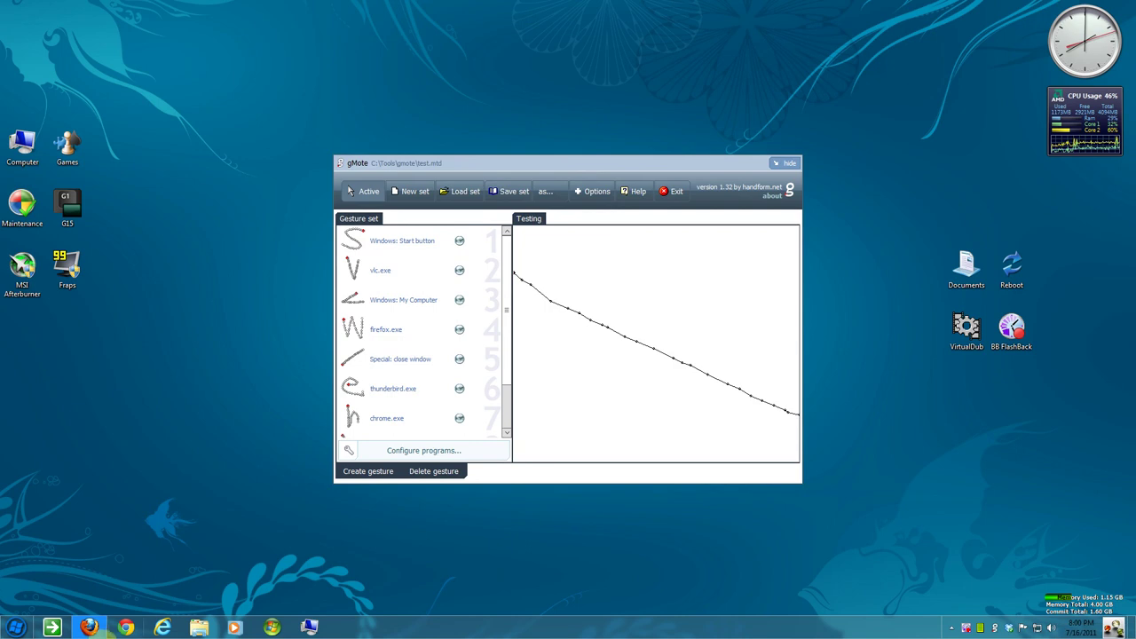
left_click(89, 629)
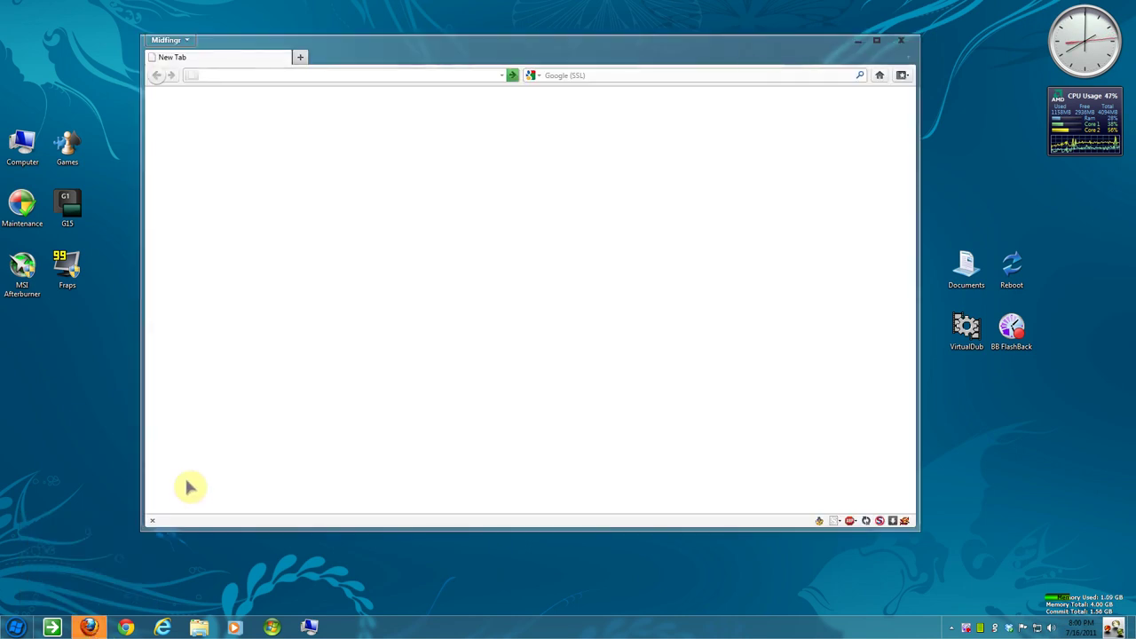
left_click_drag(190, 482, 731, 216)
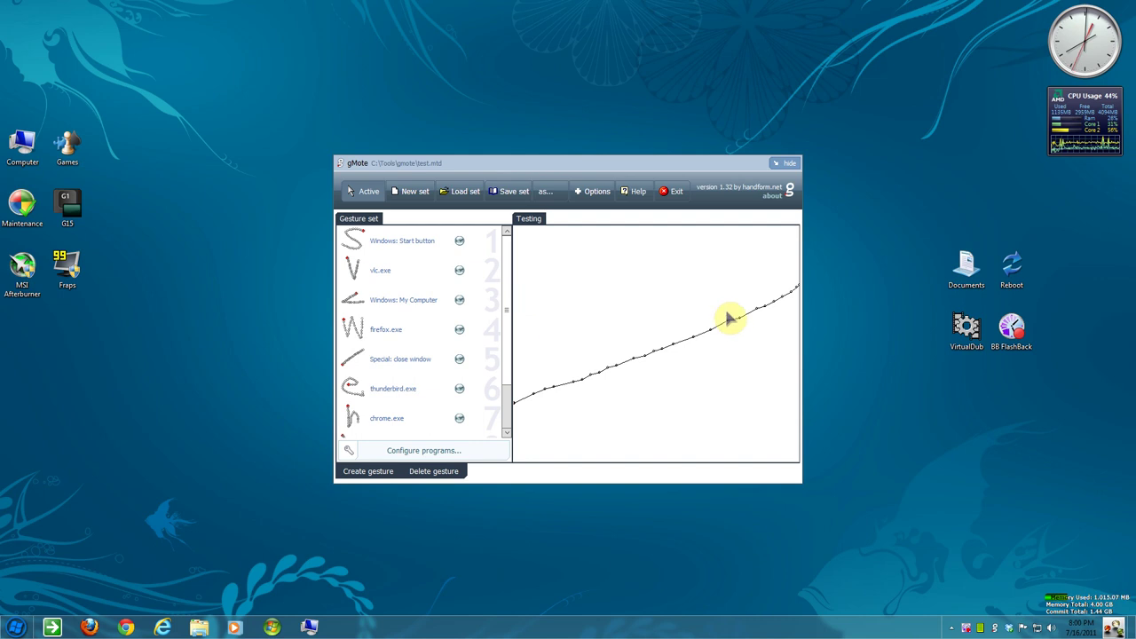
Check the memory use of the gmote.exe process in Windows Task Manager, and close Task Manager
right_click(717, 632)
left_click(773, 594)
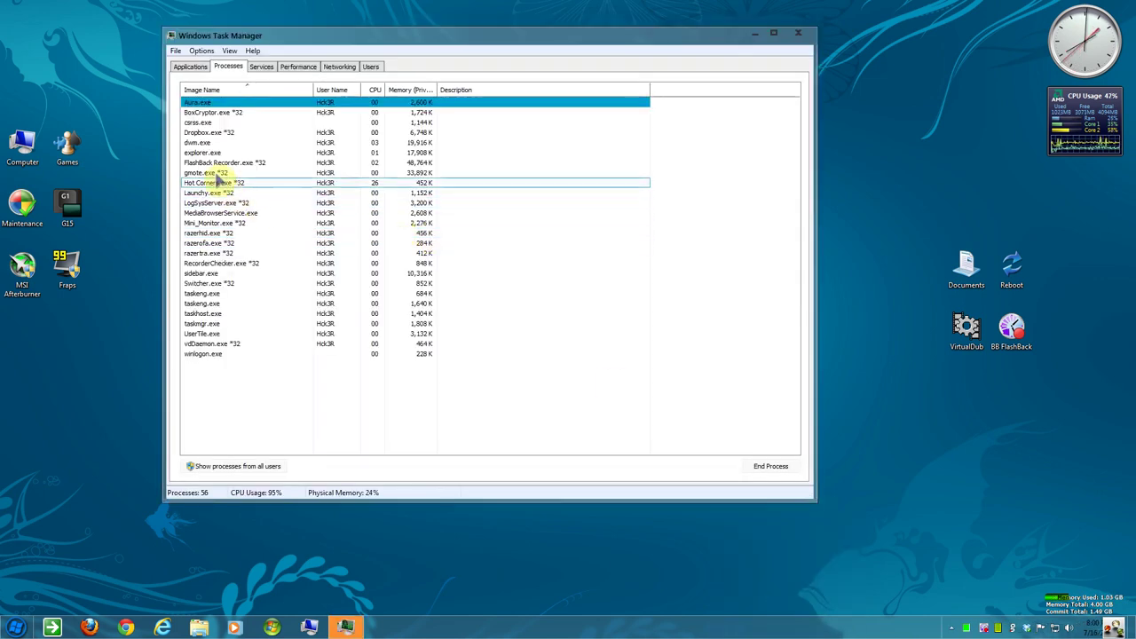
left_click(214, 174)
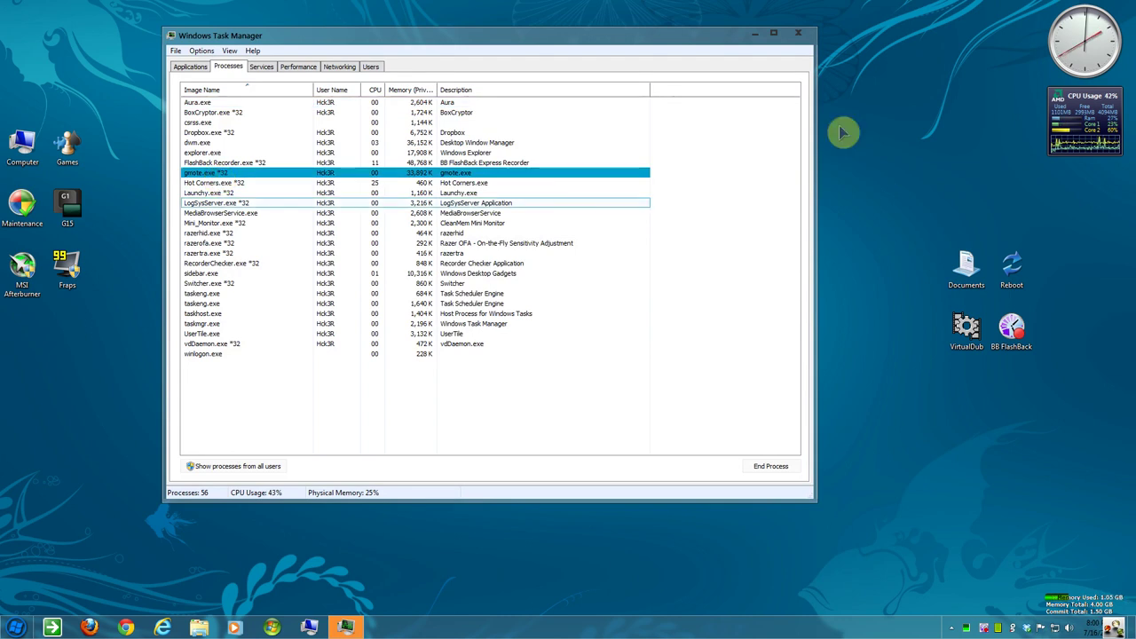
left_click(805, 39)
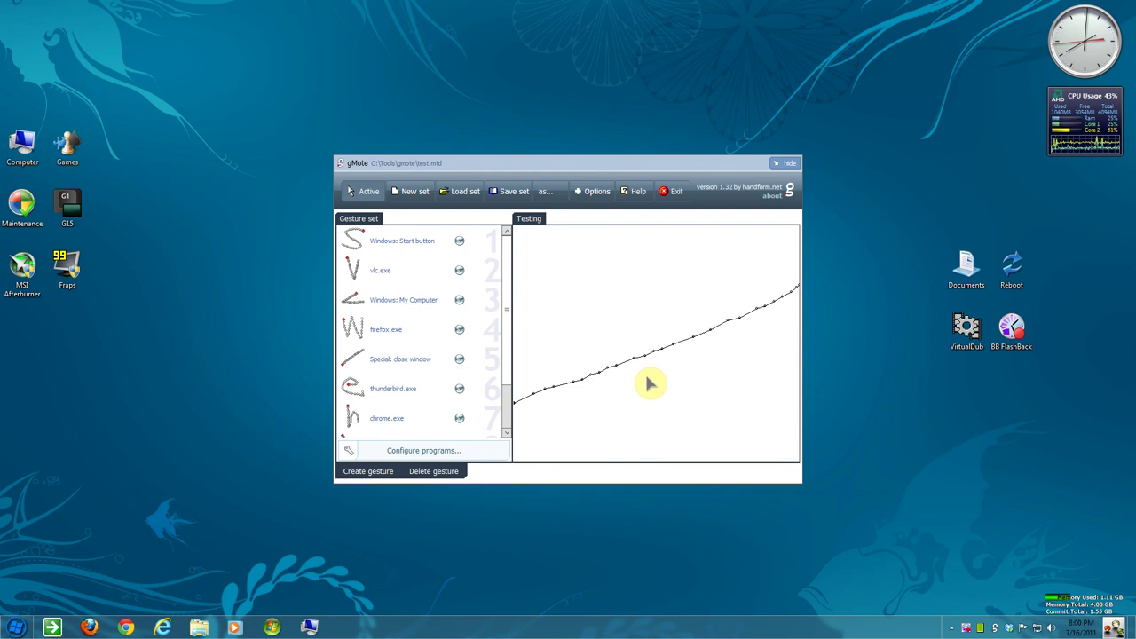
left_click(506, 431)
left_click_drag(506, 426, 493, 337)
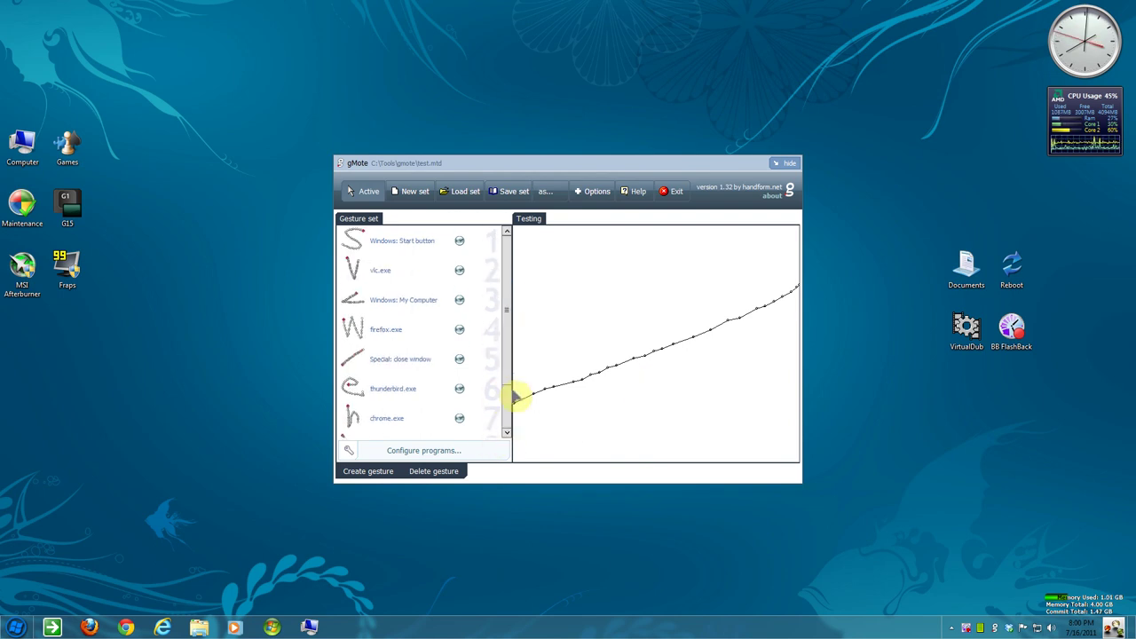
left_click(513, 337)
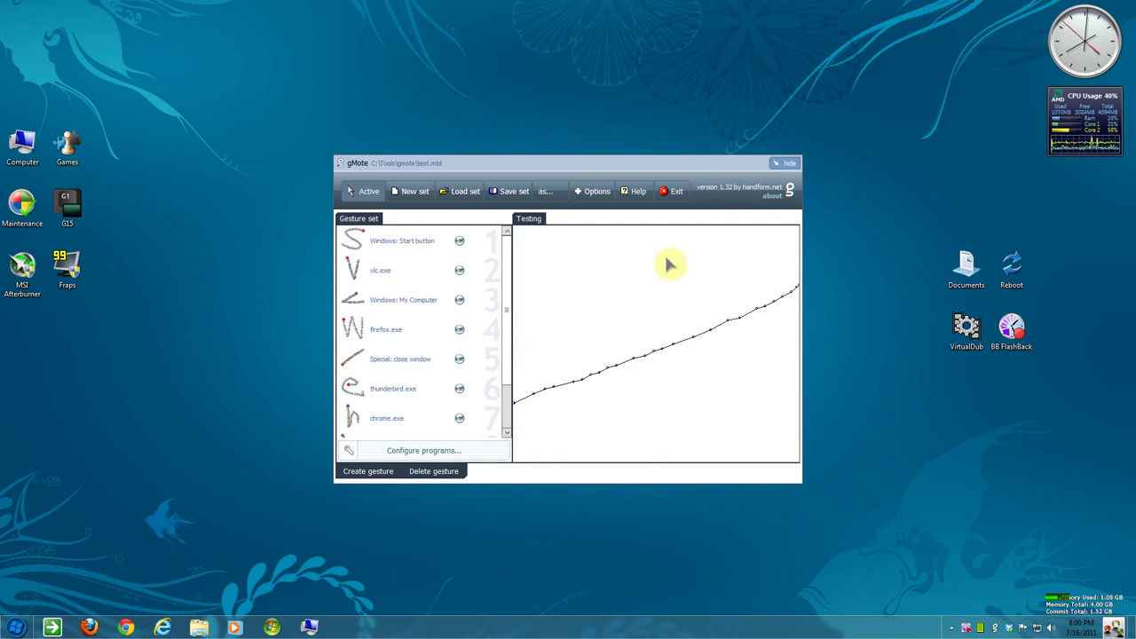
Open the handform.net website from gMote's version link and look over its home page
left_click(726, 192)
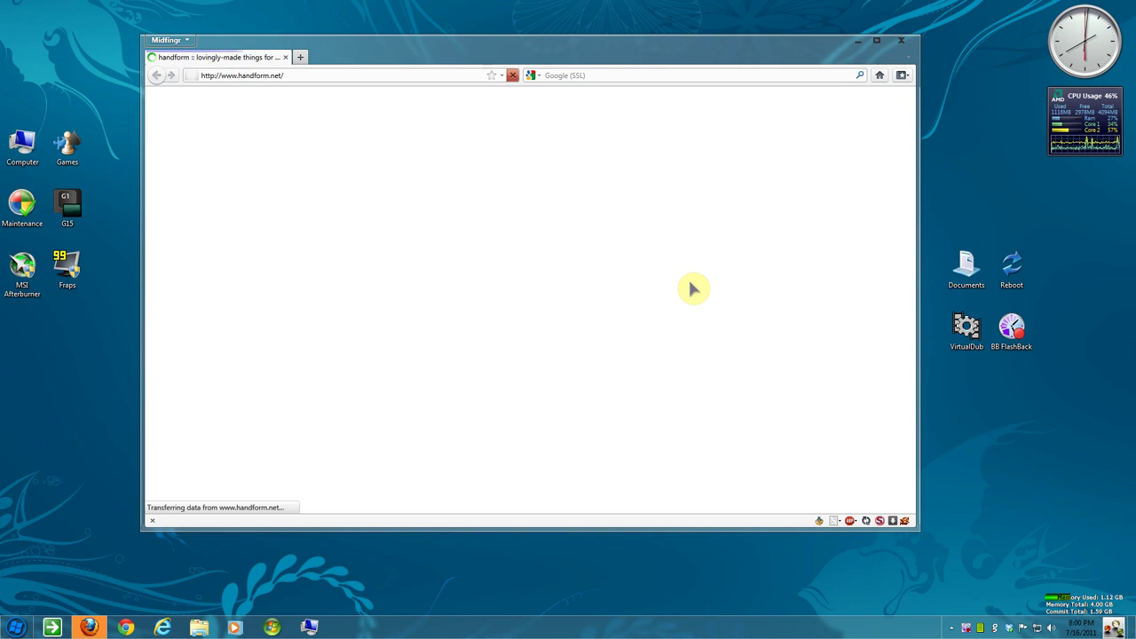
scroll(799, 257, "down", 2)
scroll(796, 304, "up", 2)
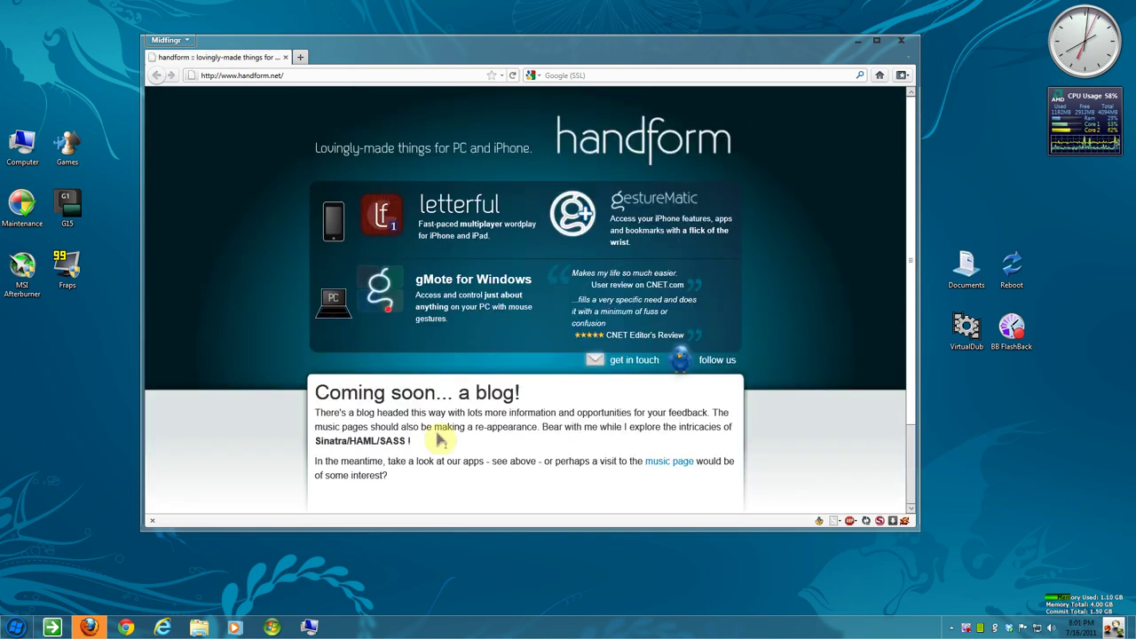
scroll(395, 426, "down", 2)
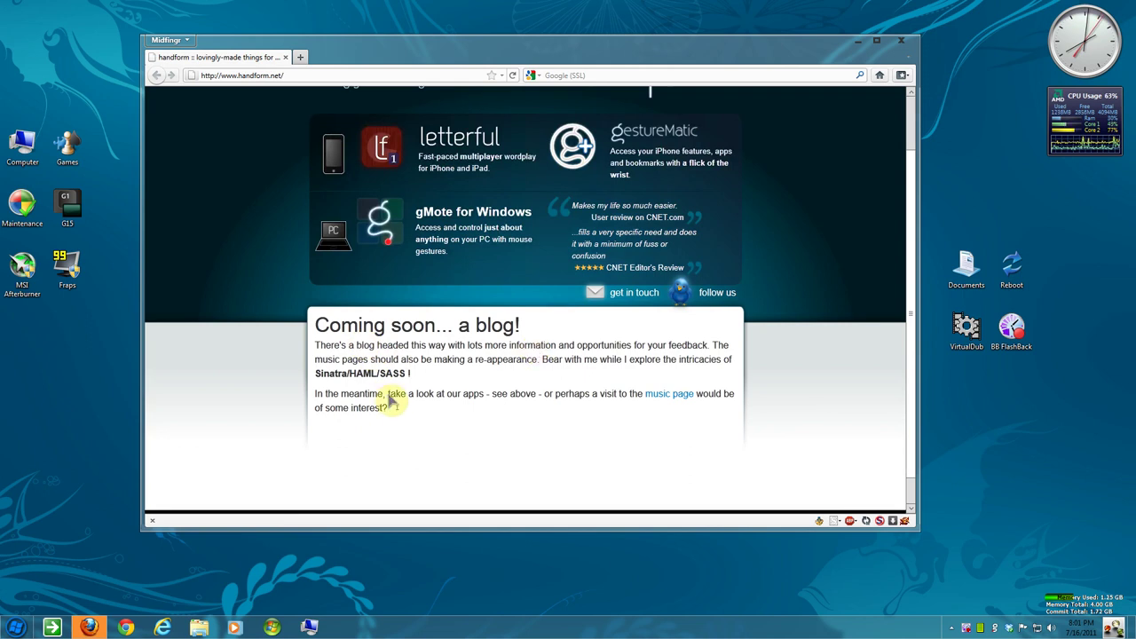
scroll(559, 415, "up", 2)
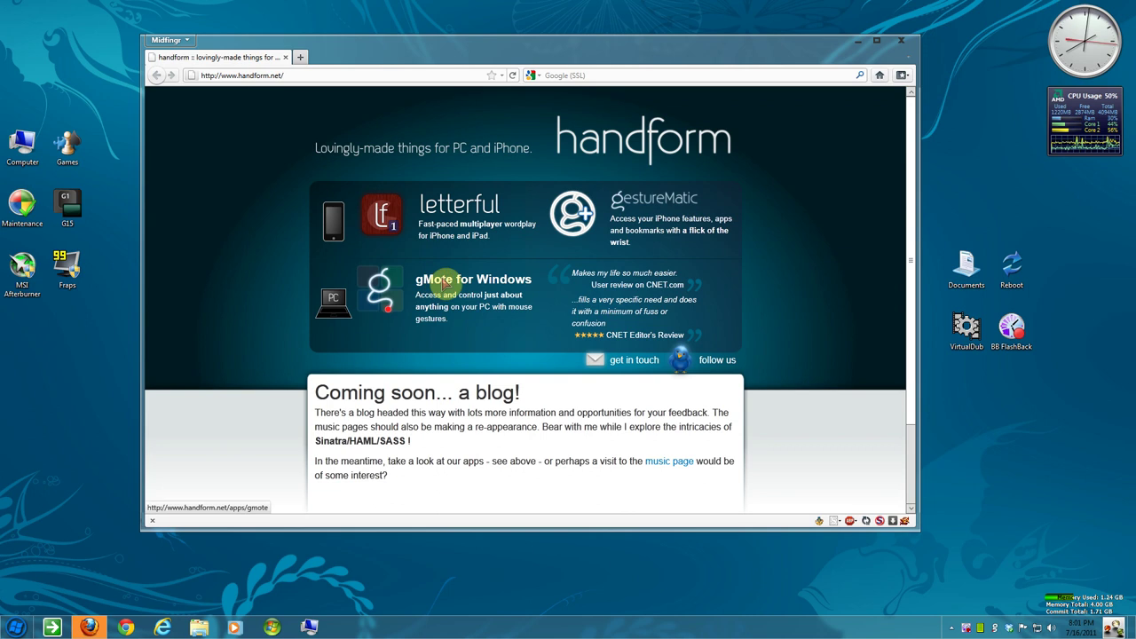
Follow gMote for Windows to its CNET Download.com page, review the listing, and close Firefox with the close-window gesture
left_click(383, 304)
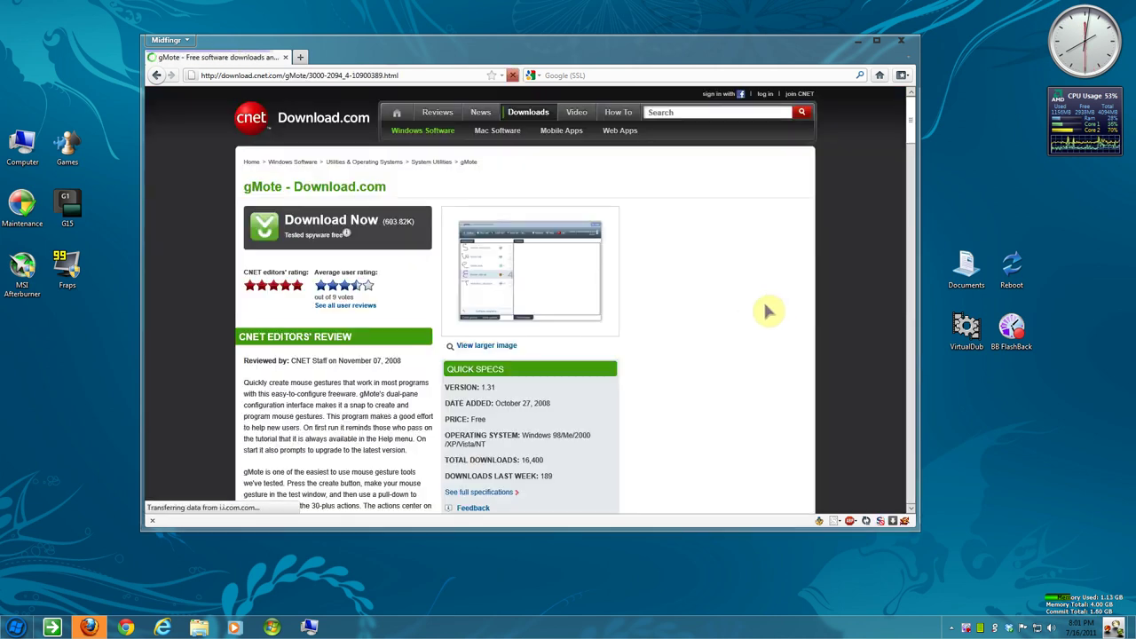
scroll(704, 349, "down", 1)
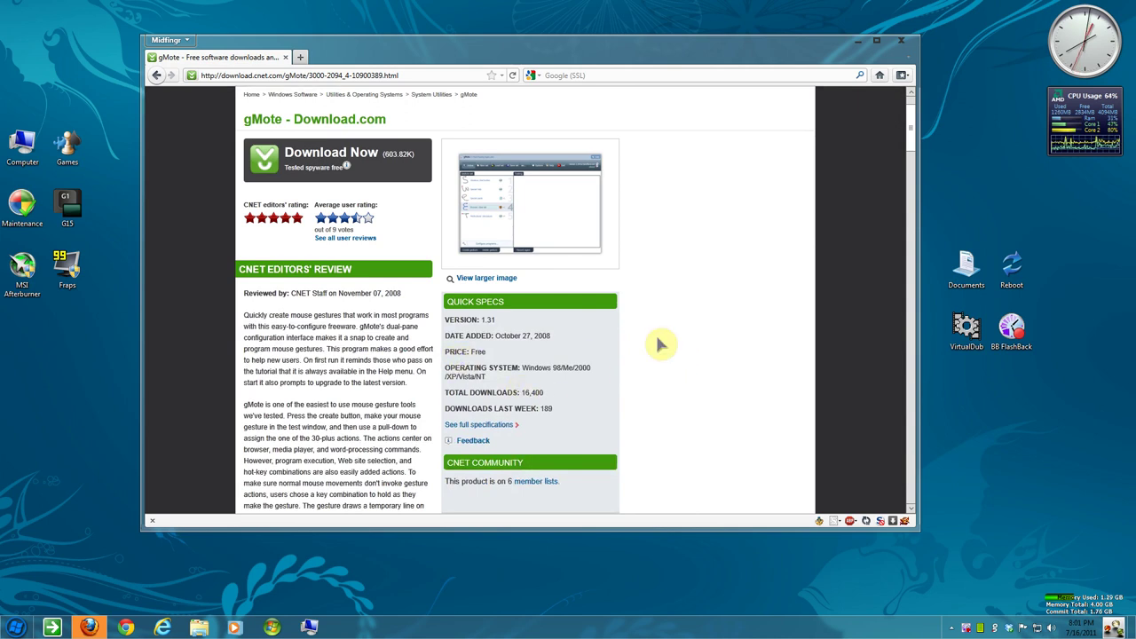
scroll(669, 234, "down", 2)
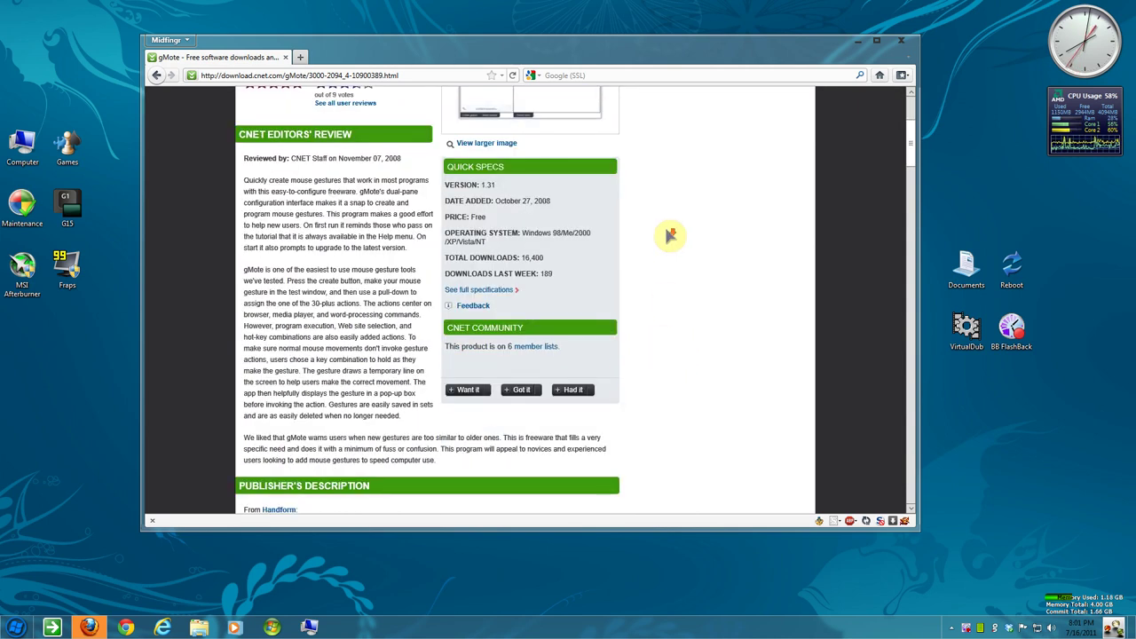
scroll(669, 235, "down", 2)
scroll(670, 236, "up", 5)
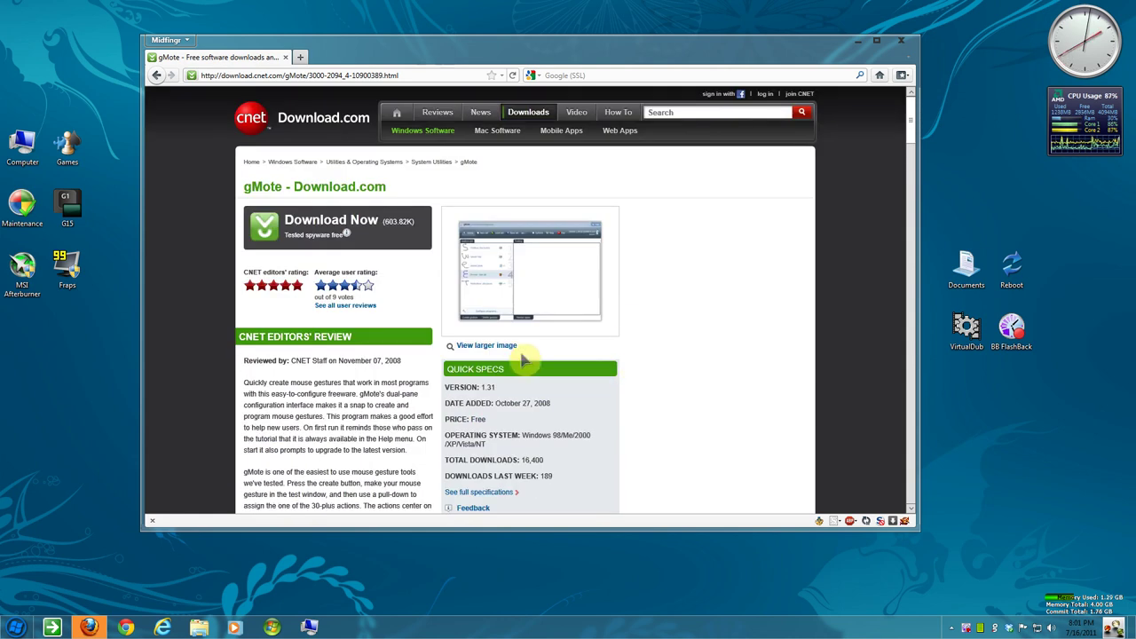
scroll(524, 357, "down", 1)
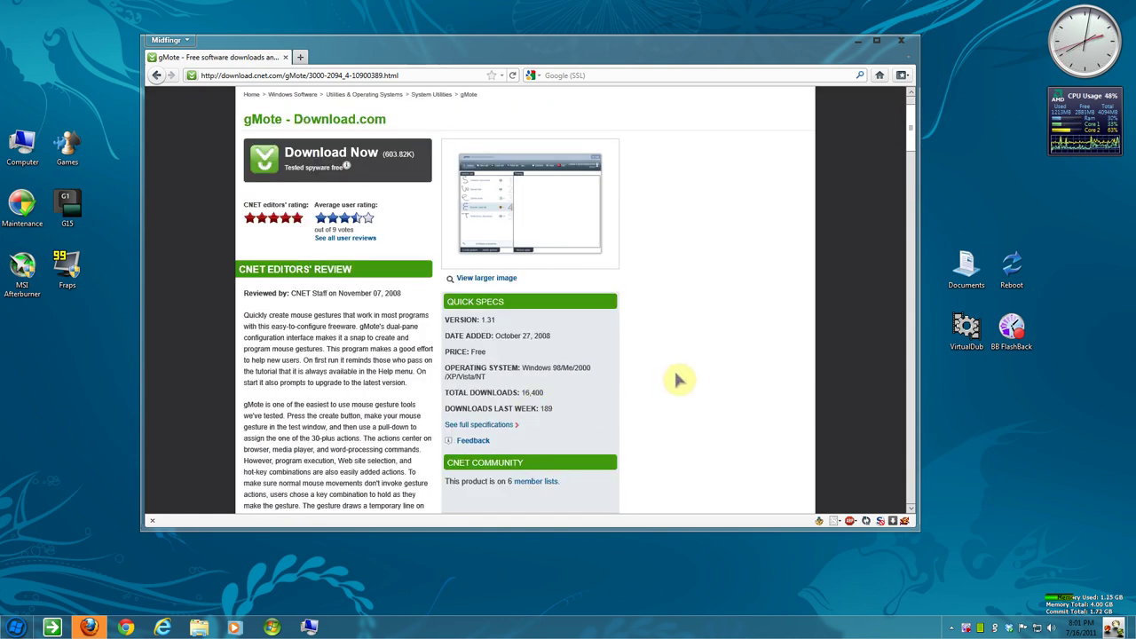
scroll(678, 380, "up", 1)
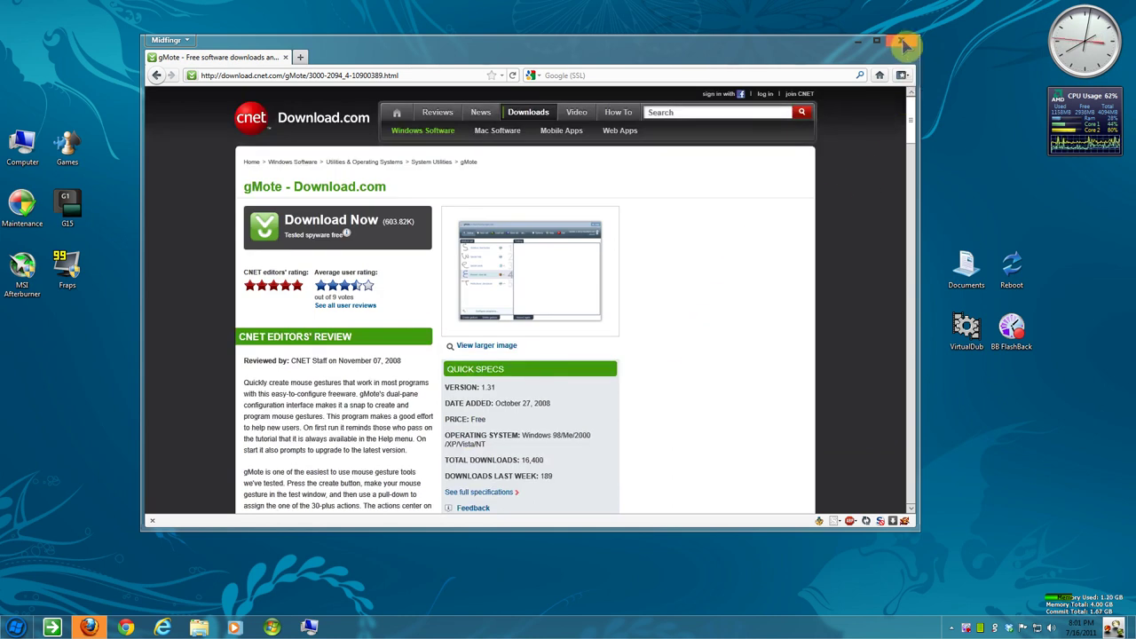
left_click_drag(248, 473, 710, 234)
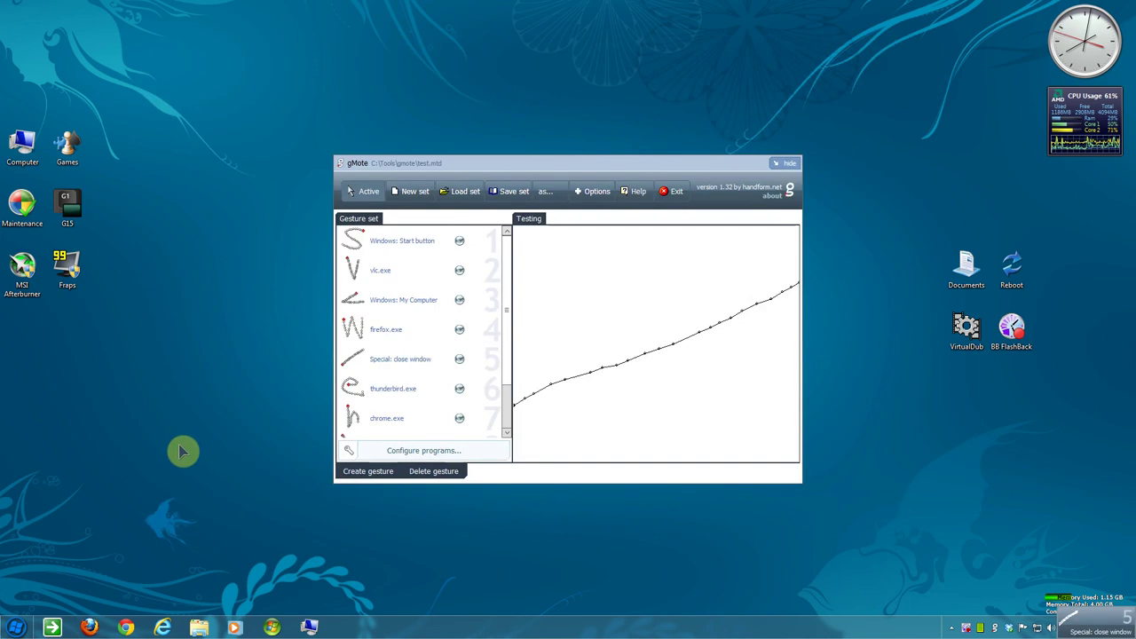
Close the unwanted My Documents window and open the Tools folder from the Start menu using the S gesture
left_click_drag(175, 455, 70, 549)
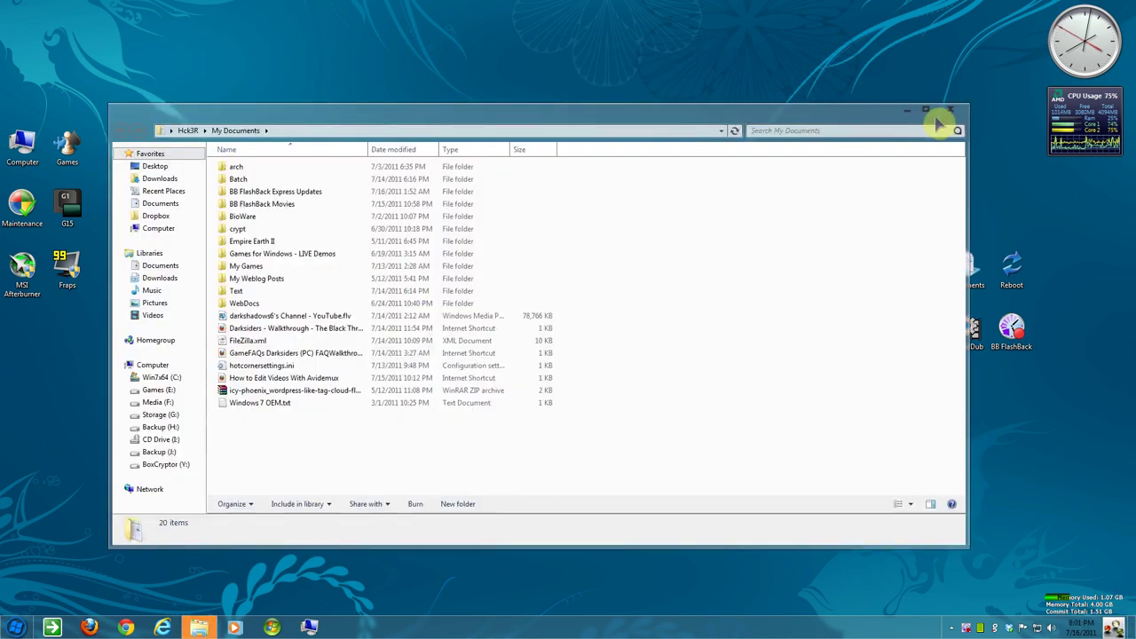
left_click(961, 113)
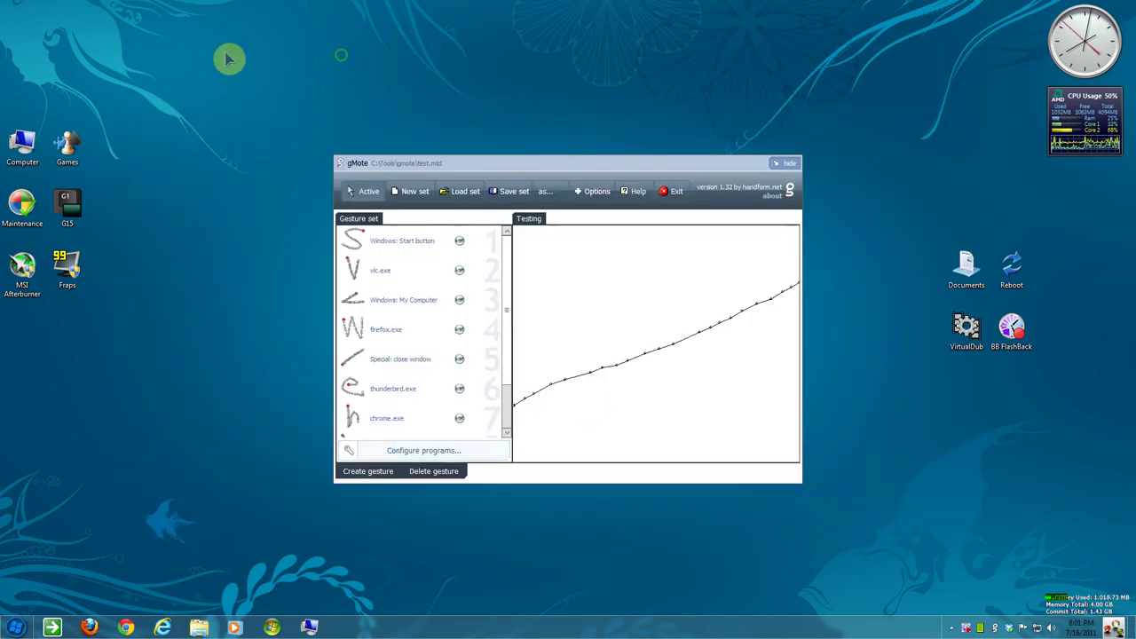
left_click_drag(189, 121, 208, 167)
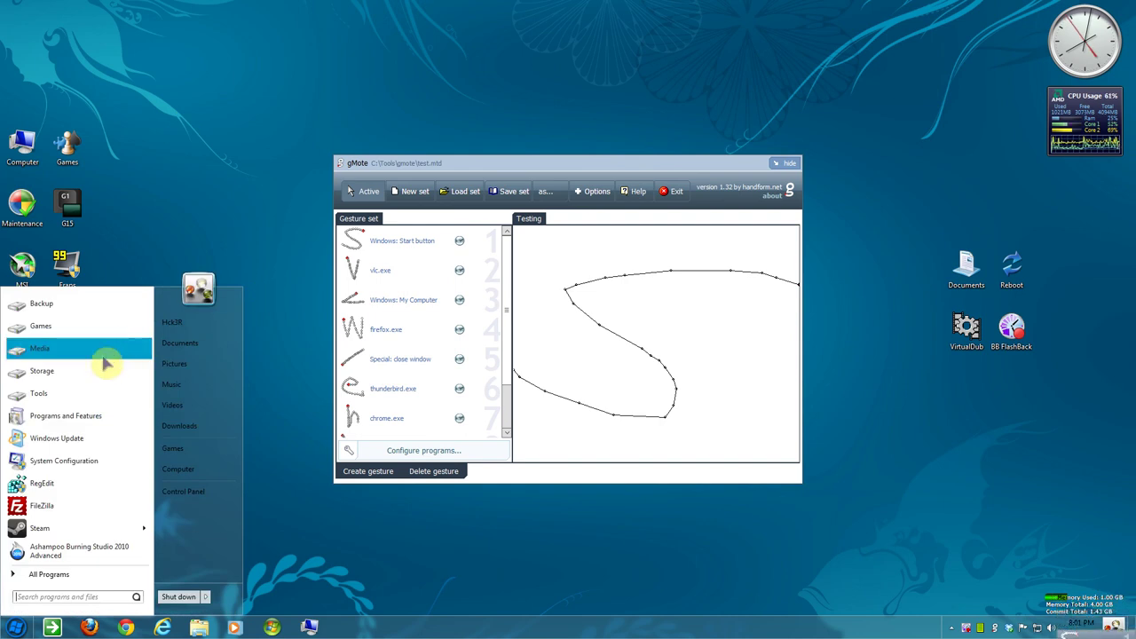
left_click(49, 395)
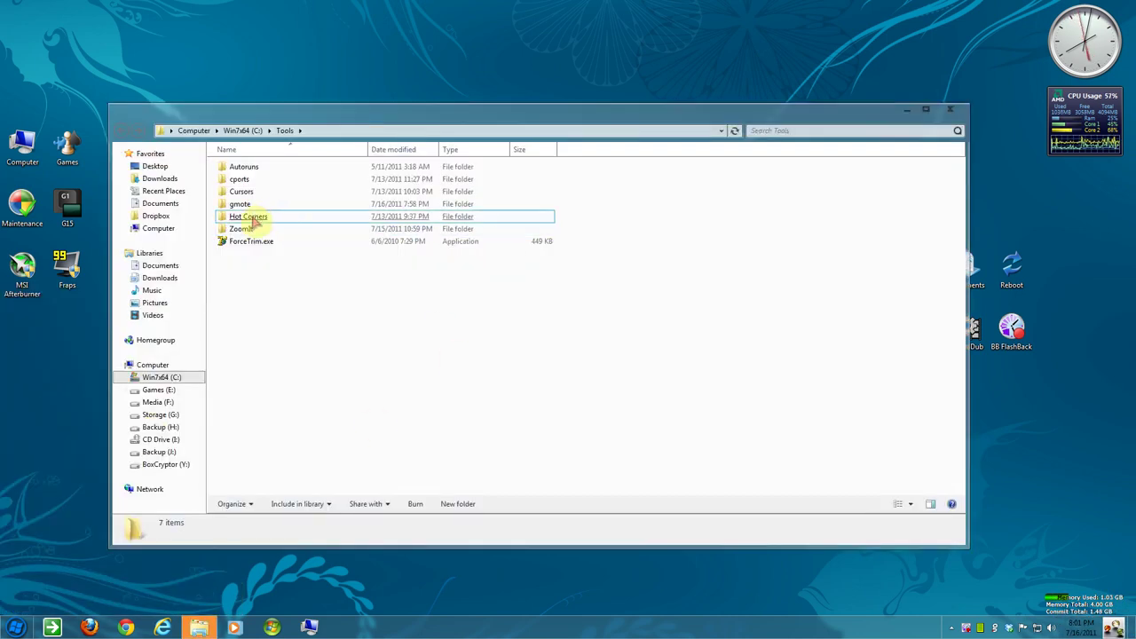
Open the gmote folder inside Tools and select gmote.exe
left_click(240, 205)
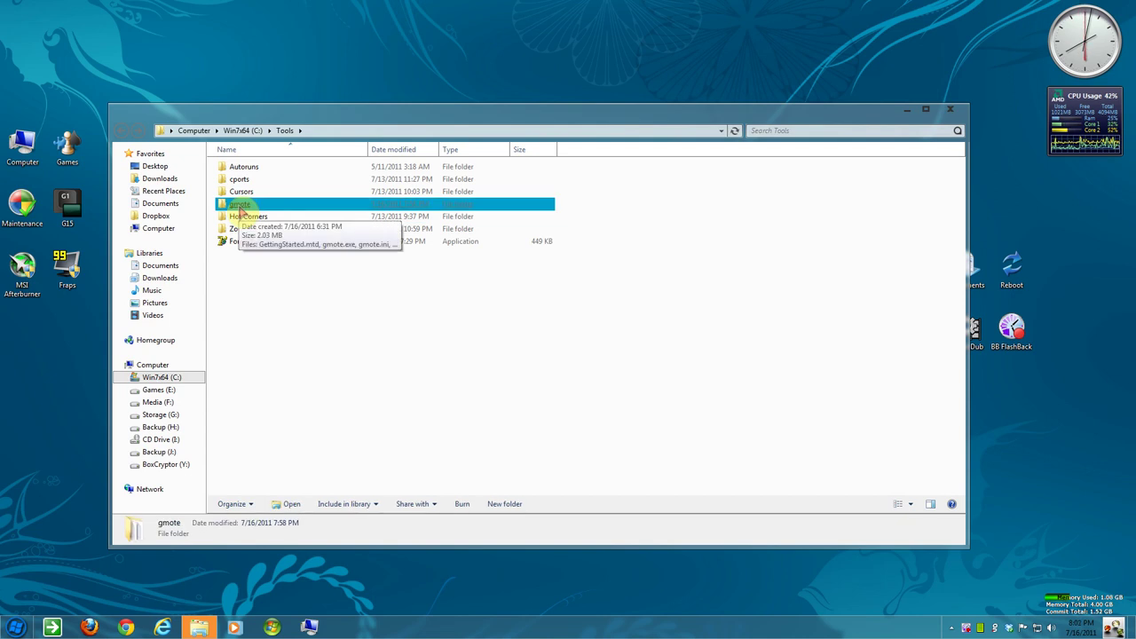
left_click_drag(307, 317, 271, 259)
left_click(245, 206)
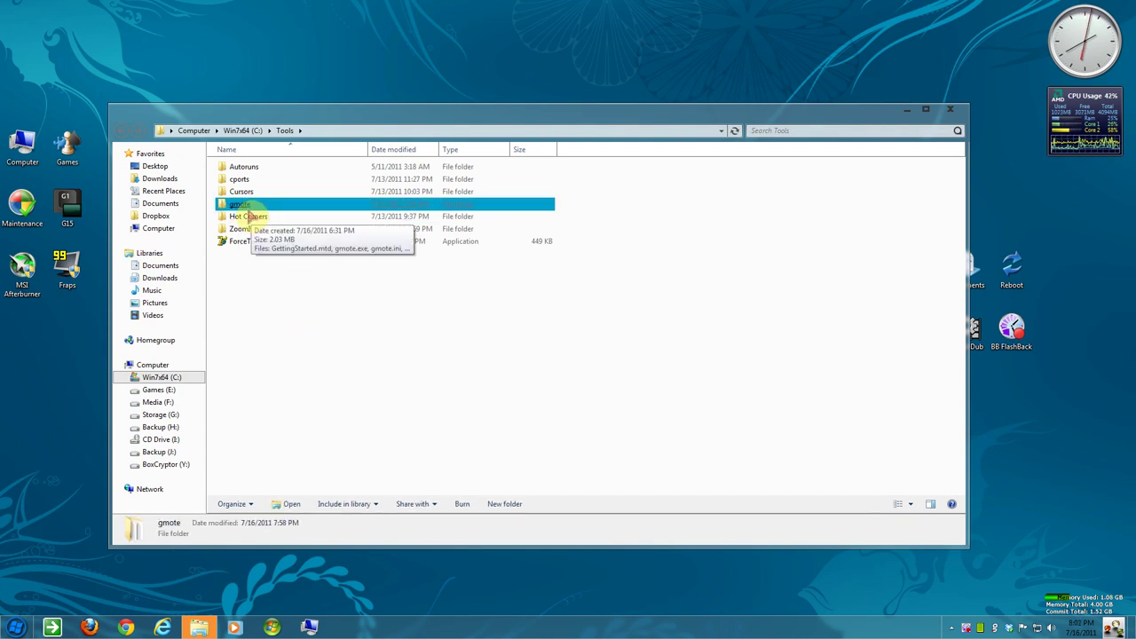
double_click(246, 209)
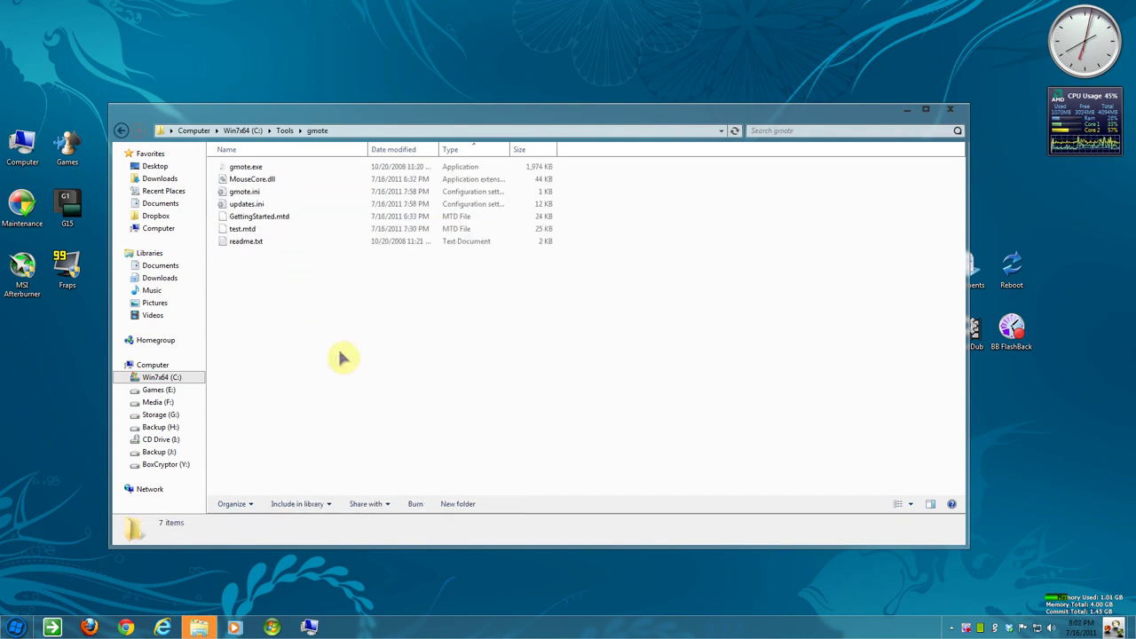
left_click(246, 169)
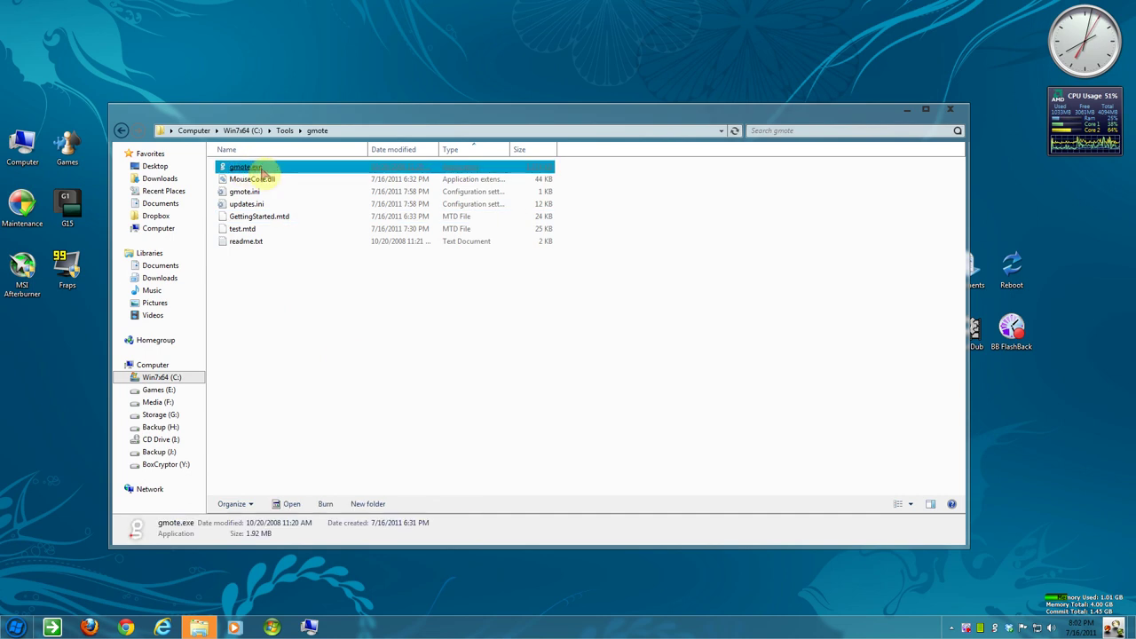
Look over the test.mtd and GettingStarted.mtd gesture set files in the gmote folder
left_click(300, 309)
left_click(244, 230)
left_click(303, 333)
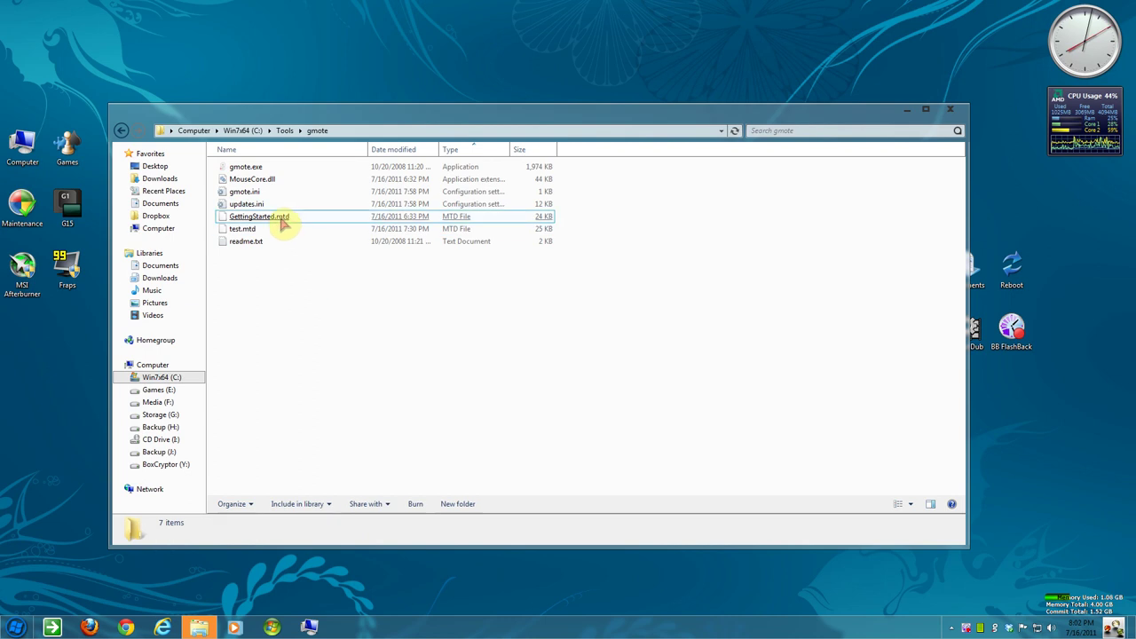
left_click(283, 224)
left_click(324, 326)
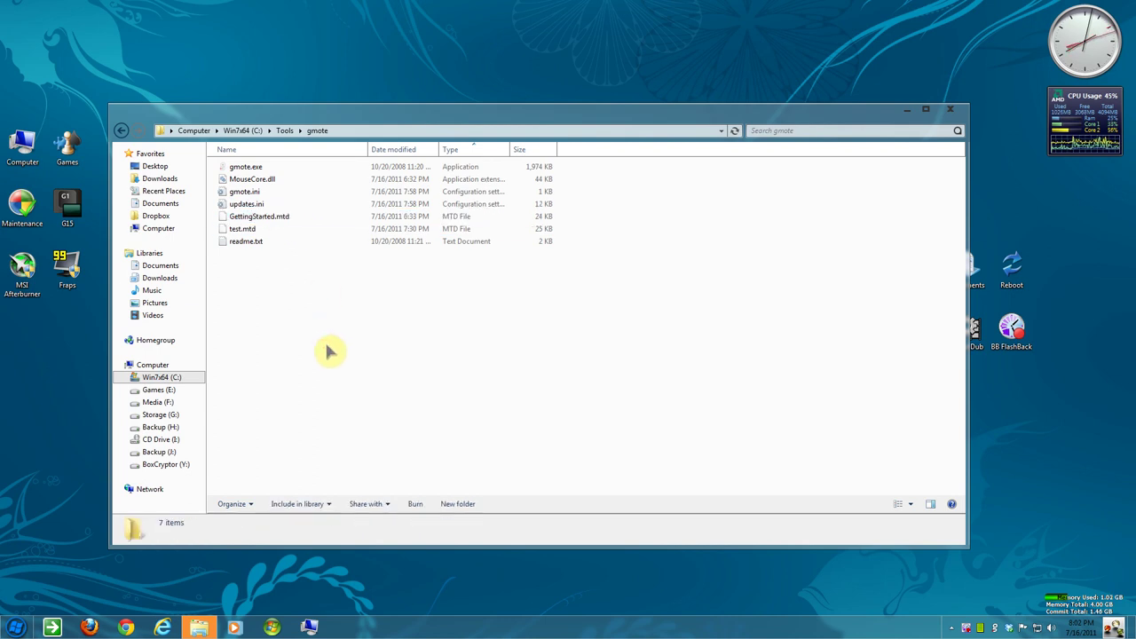
Browse the full program list in the Start menu for a gMote entry
mouse_move(330, 381)
left_mouse_down()
mouse_move(596, 337)
mouse_move(642, 307)
mouse_move(693, 424)
mouse_move(504, 413)
mouse_move(623, 5)
mouse_move(517, 66)
mouse_move(581, 254)
left_mouse_up()
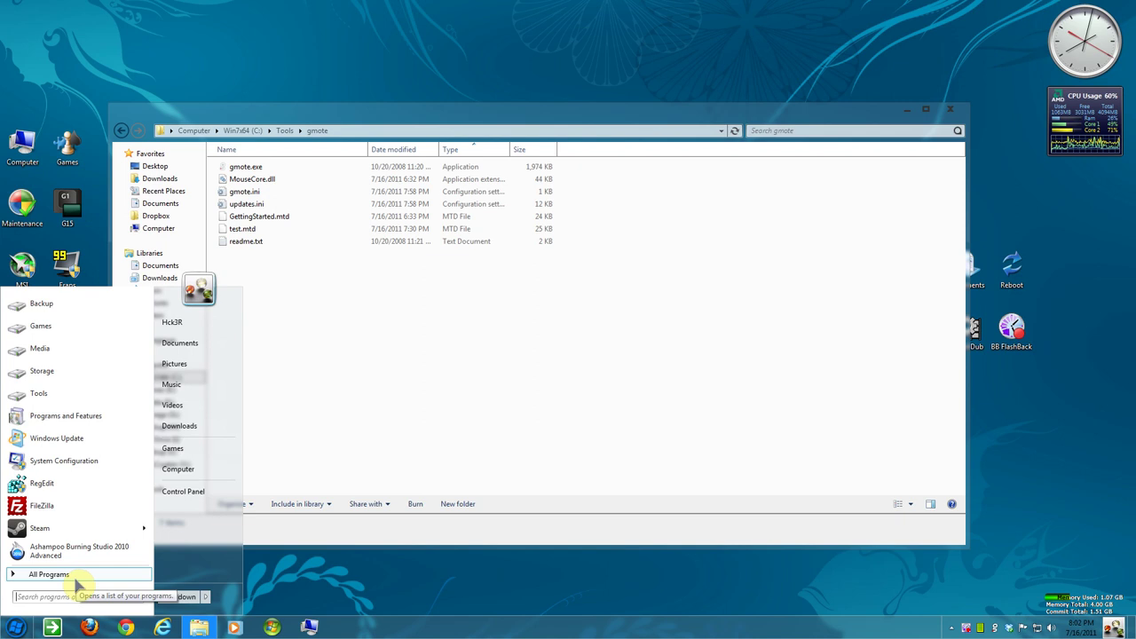
left_click(73, 577)
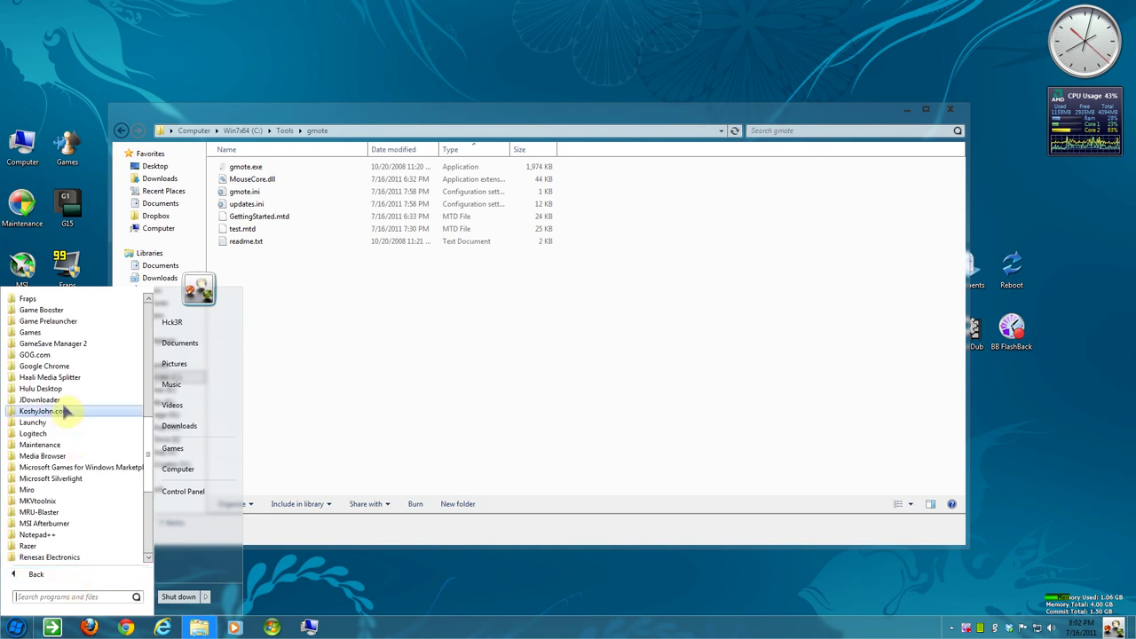
scroll(67, 410, "up", 12)
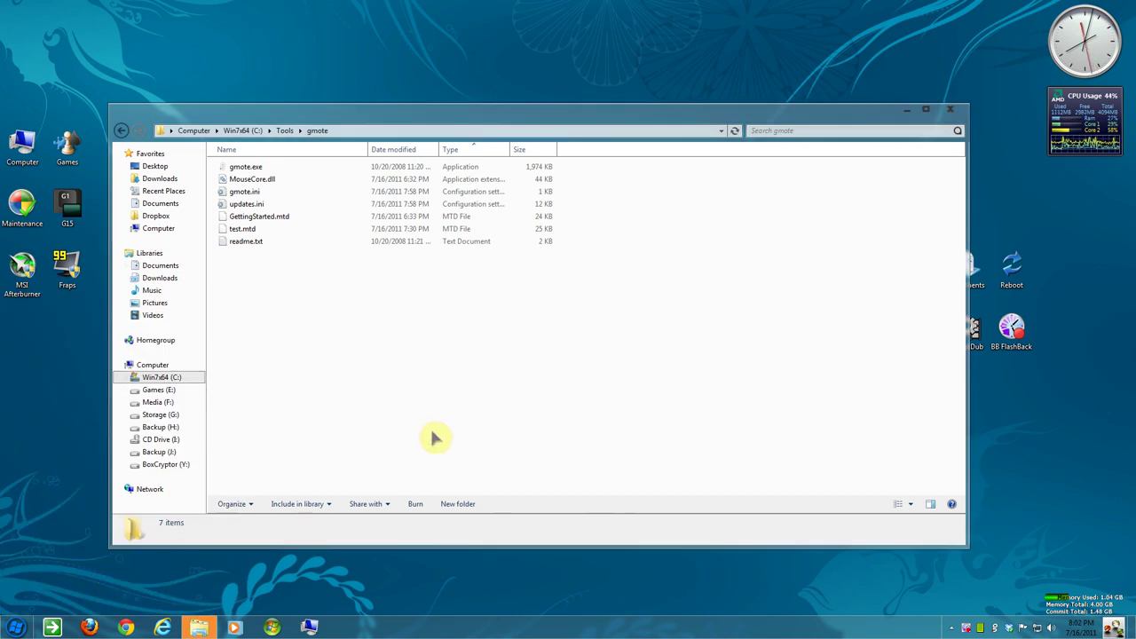
Open the Downloads folder and point out gmote-full.zip, then close the folder windows with the diagonal close-window gesture
left_click_drag(442, 436, 557, 414)
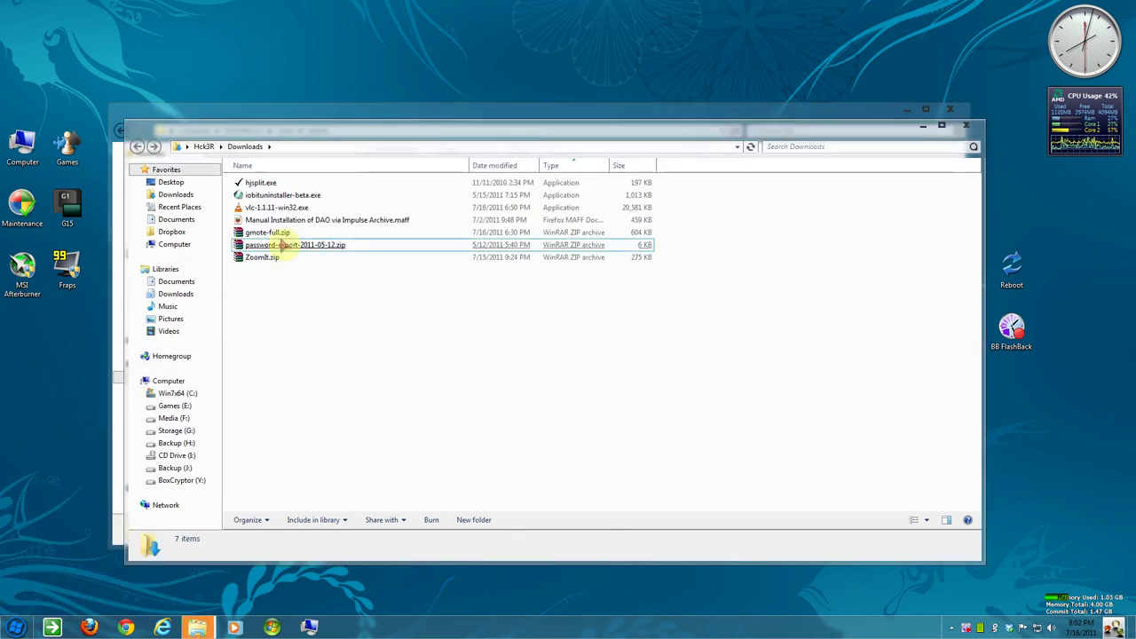
left_click(271, 232)
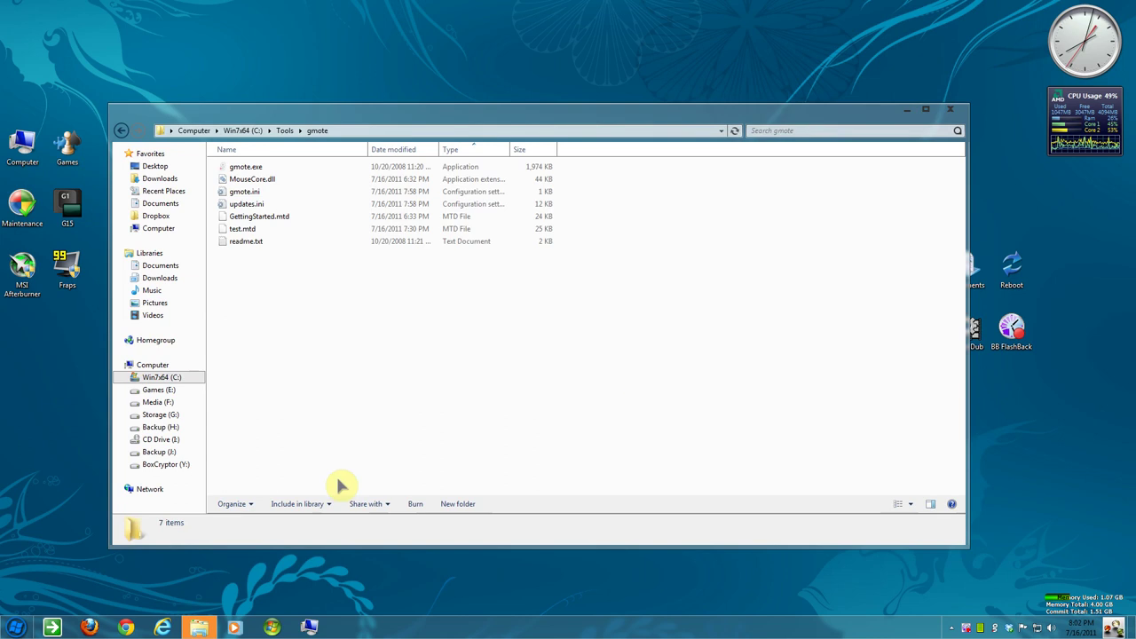
left_click_drag(349, 482, 663, 277)
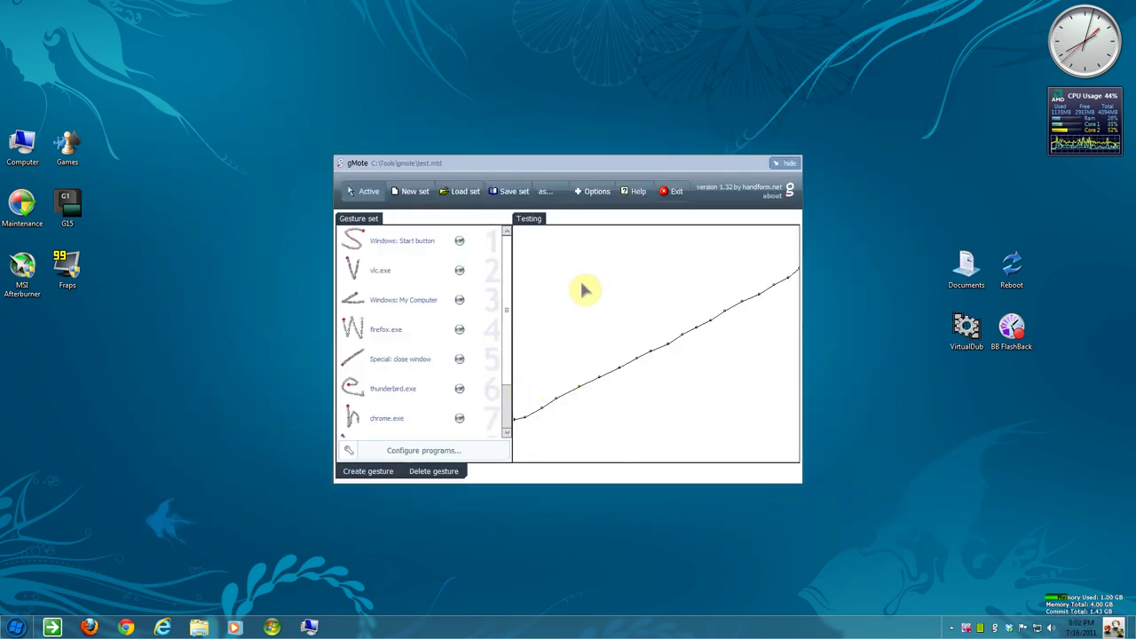
Review gMote's Drawing anywhere options, cancel the dialog without changes, and return to the gesture set list
left_click(586, 191)
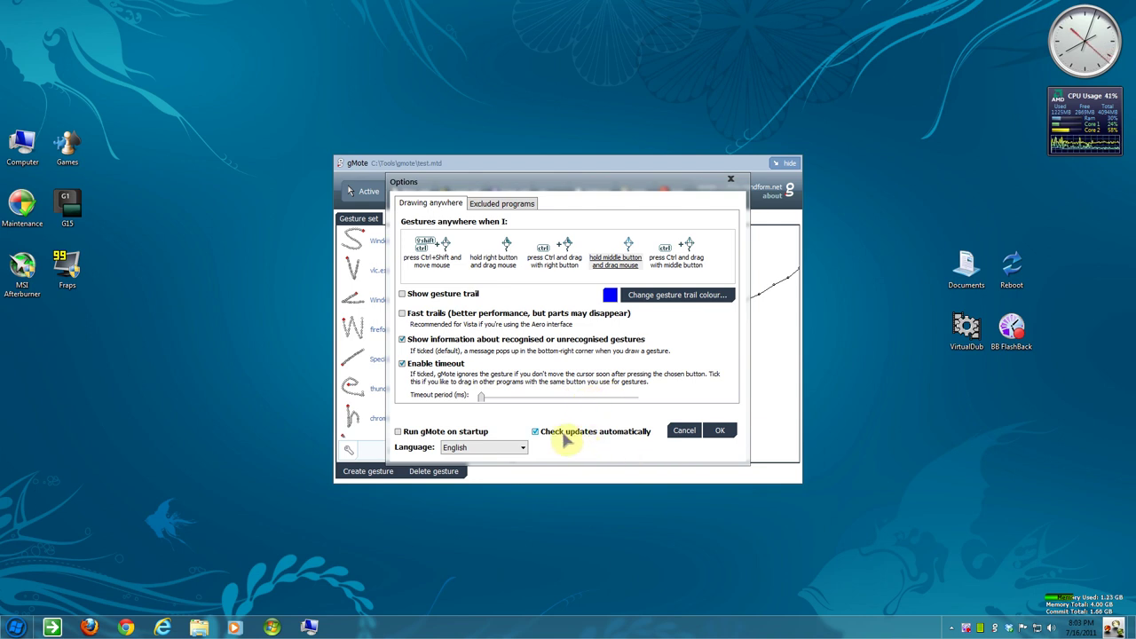
left_click(684, 431)
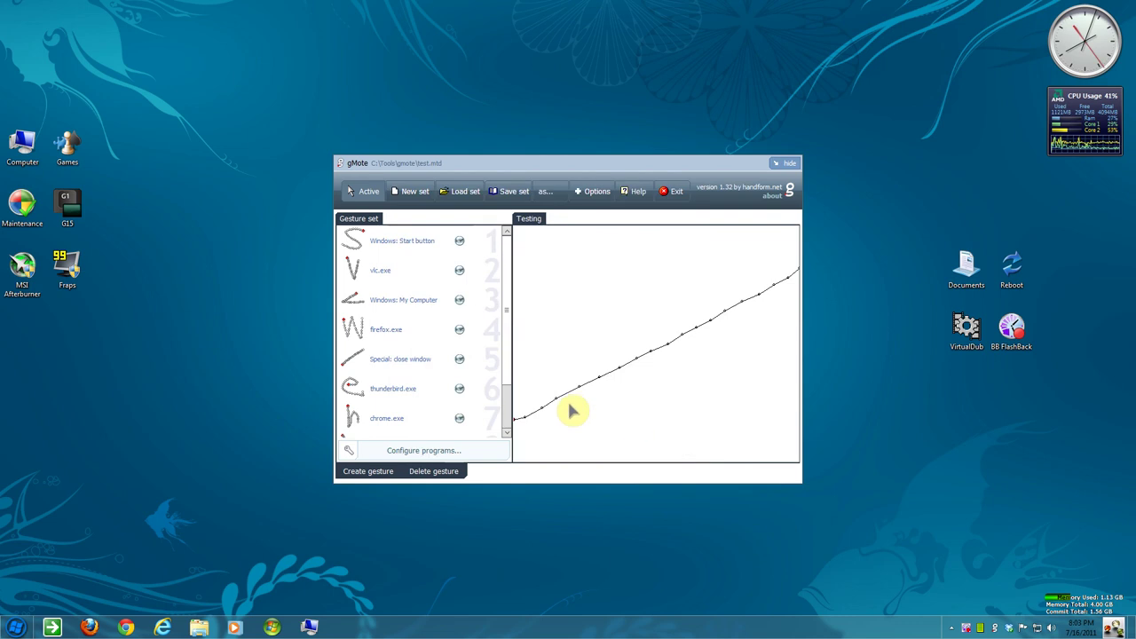
left_click(509, 392)
left_click(509, 316)
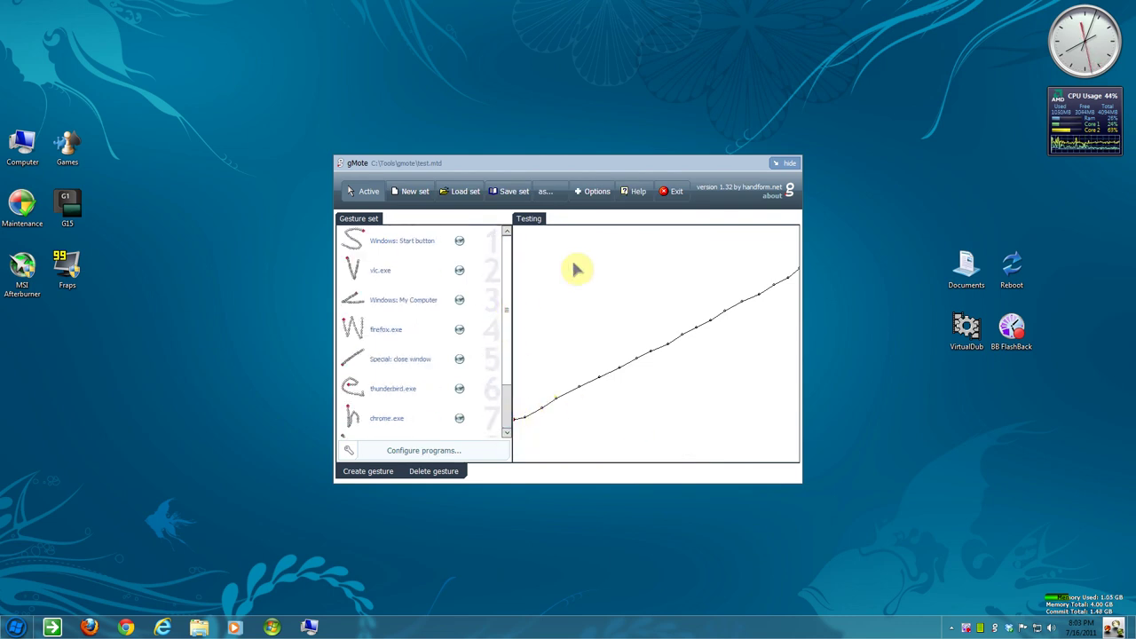
Start a new gesture set, turn off active gesture recognition, and add a first gesture
left_click(415, 192)
left_click(362, 197)
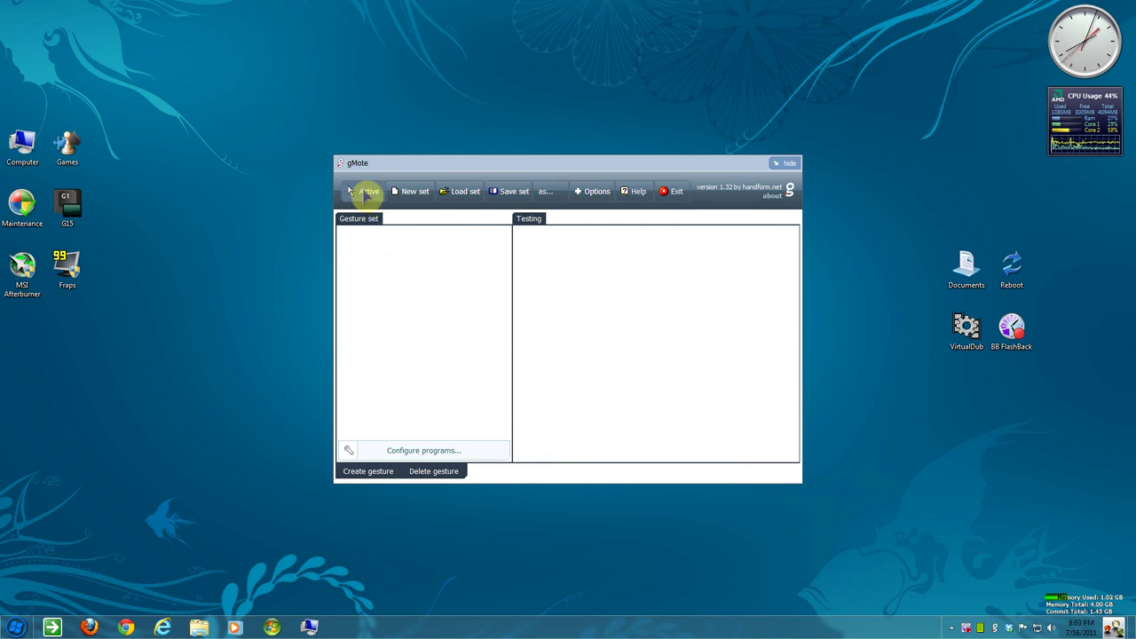
left_click(369, 471)
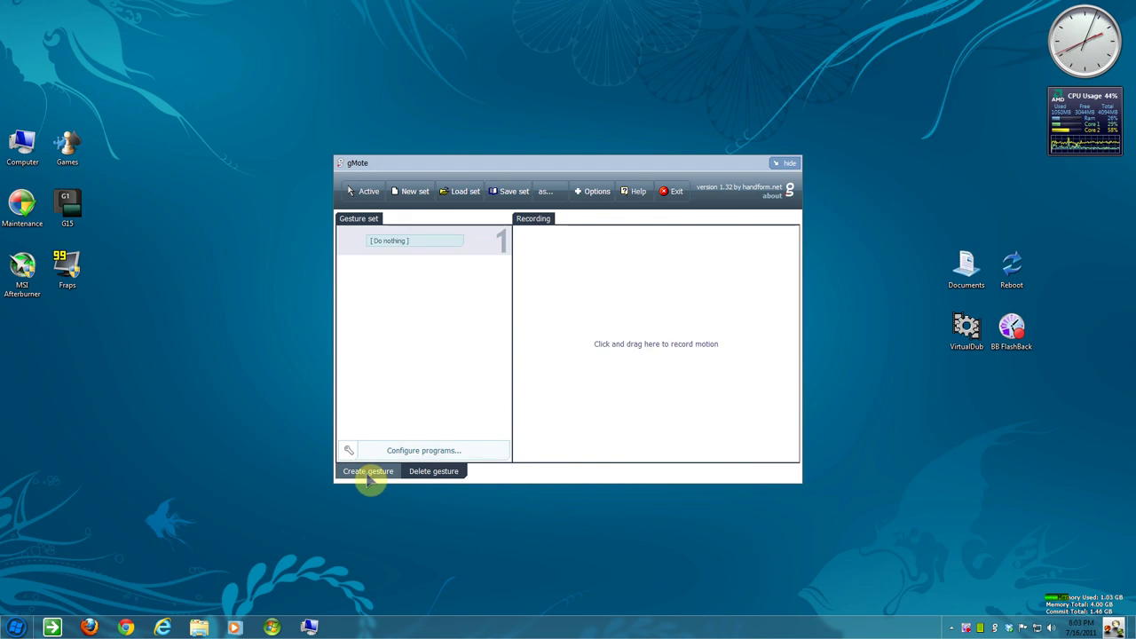
Assign the Pictures library folder as the first gesture's default action for all programs
left_click(417, 246)
left_click(621, 276)
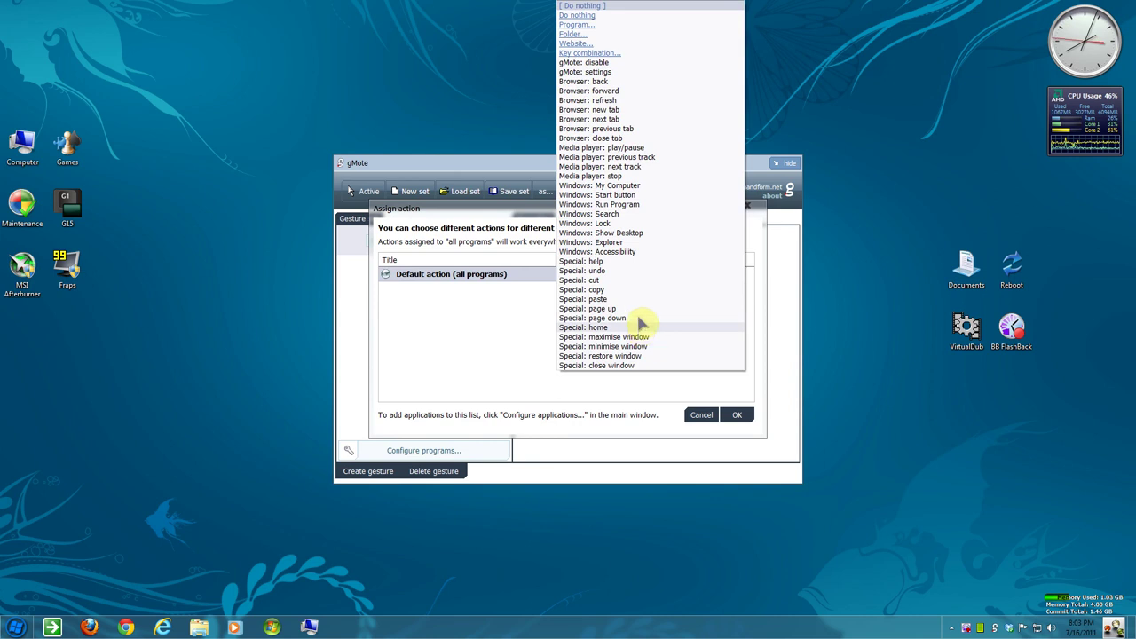
left_click(572, 34)
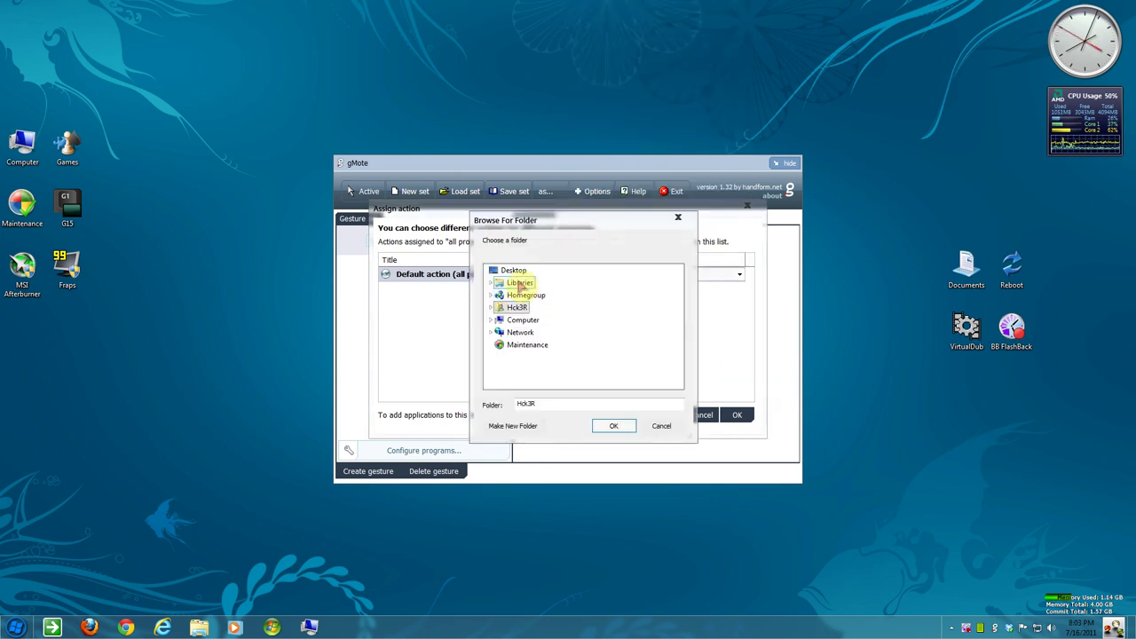
left_click(520, 283)
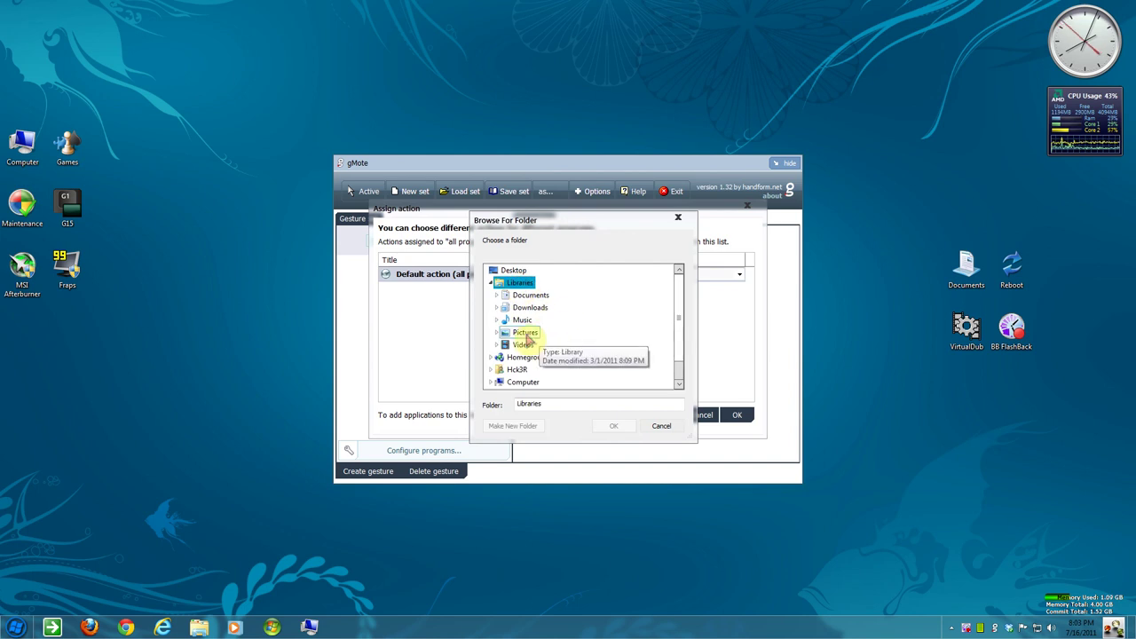
left_click(524, 334)
left_click(536, 346)
left_click(614, 427)
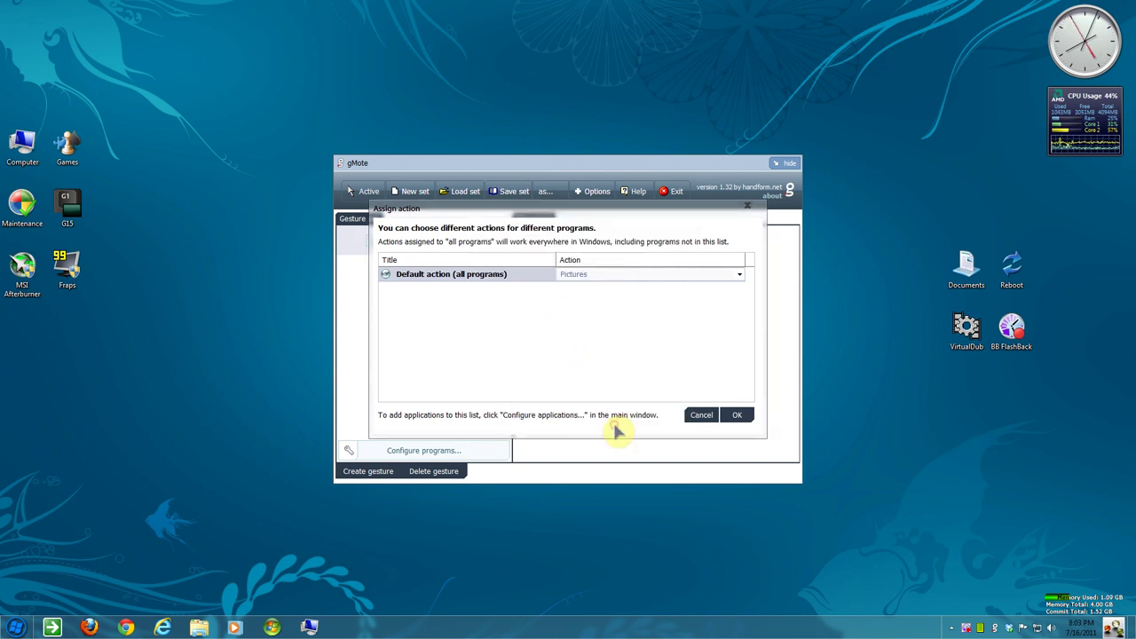
left_click(737, 416)
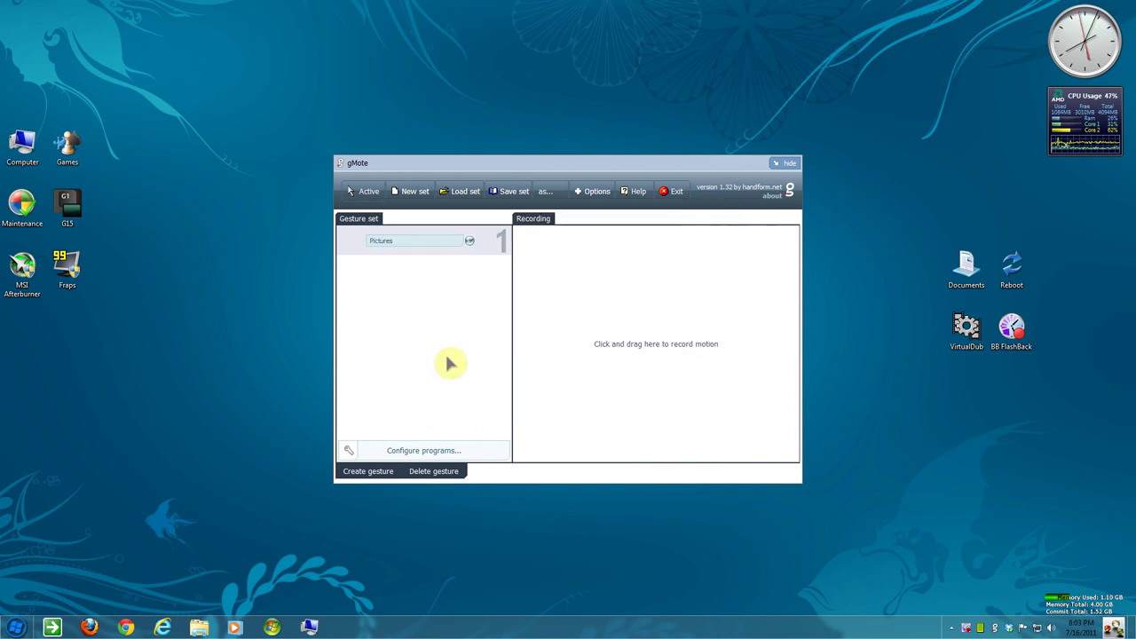
Create a second gesture and set its default action for all programs to Special: close window
left_click(374, 475)
left_click(392, 271)
left_click(692, 282)
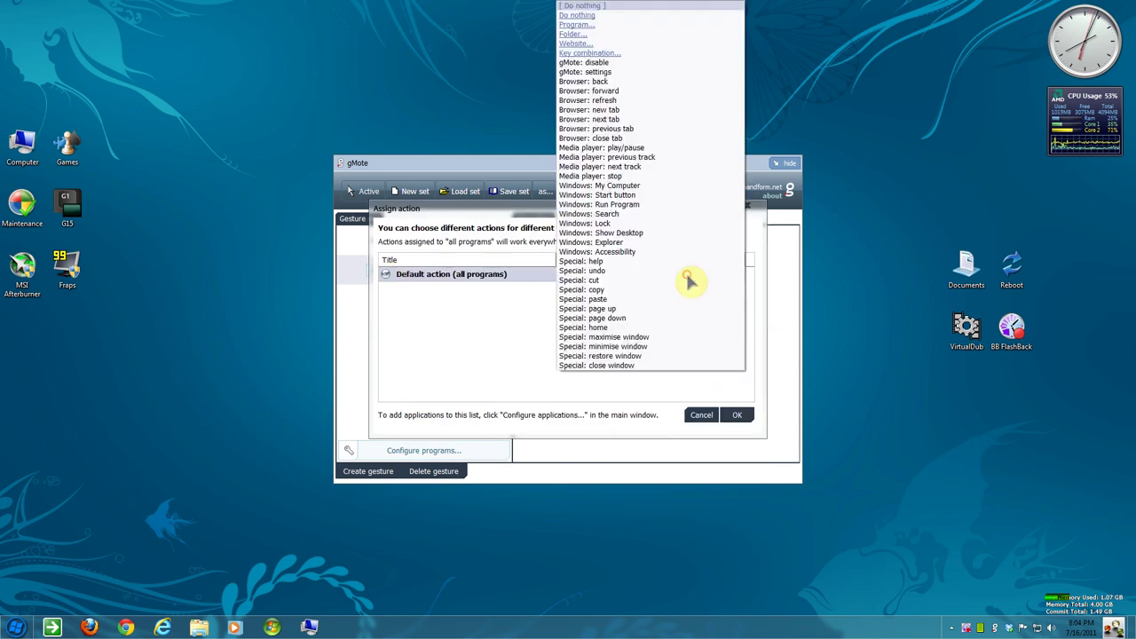
left_click(597, 365)
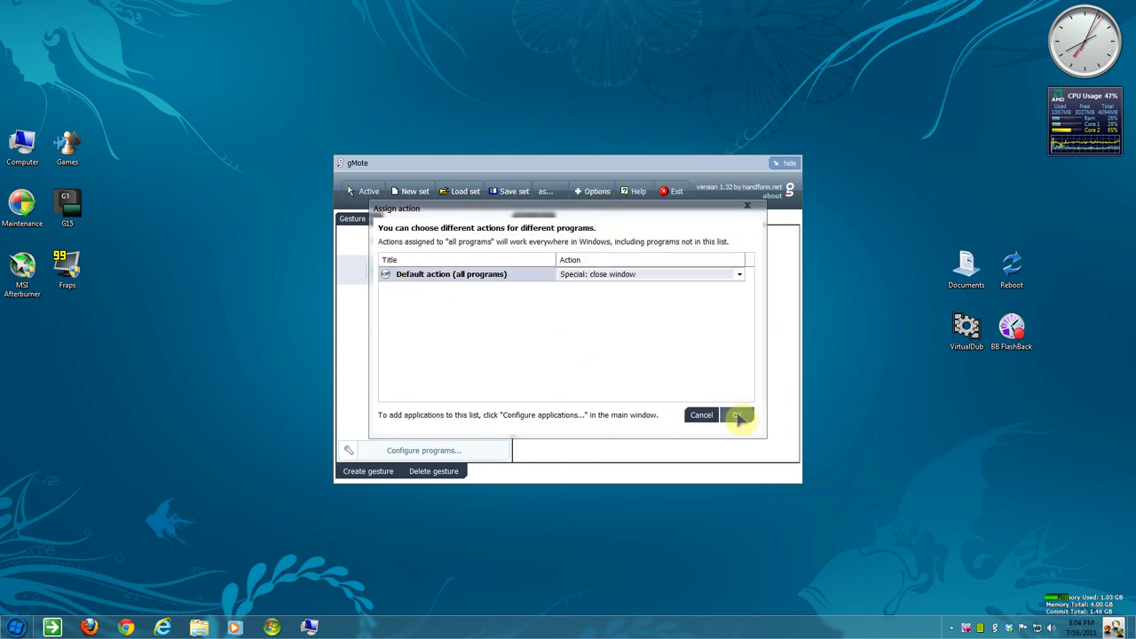
left_click(735, 416)
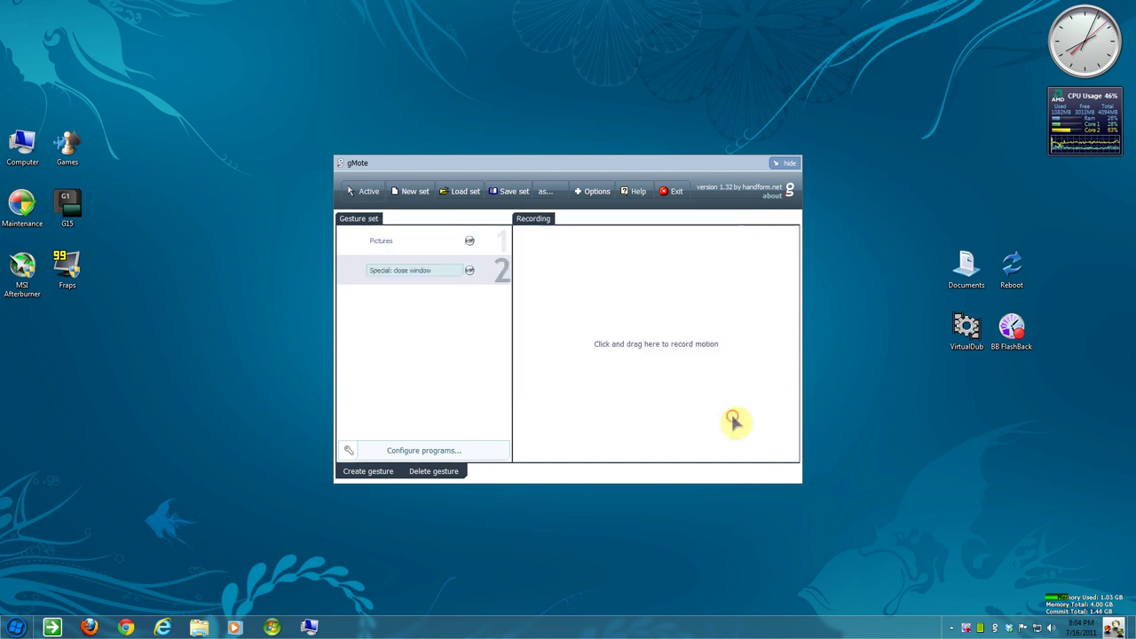
Record a P-shaped motion for the Pictures gesture, re-recording it until the letter is clean
left_click(349, 242)
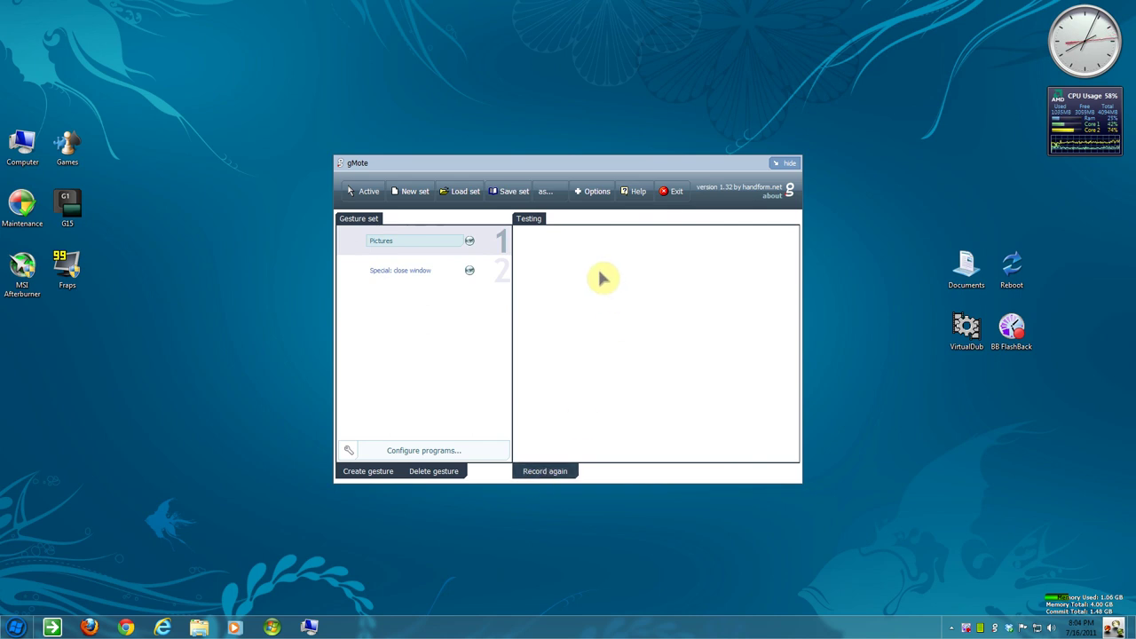
mouse_move(596, 258)
left_mouse_down()
mouse_move(605, 408)
mouse_move(604, 244)
mouse_move(578, 318)
left_mouse_up()
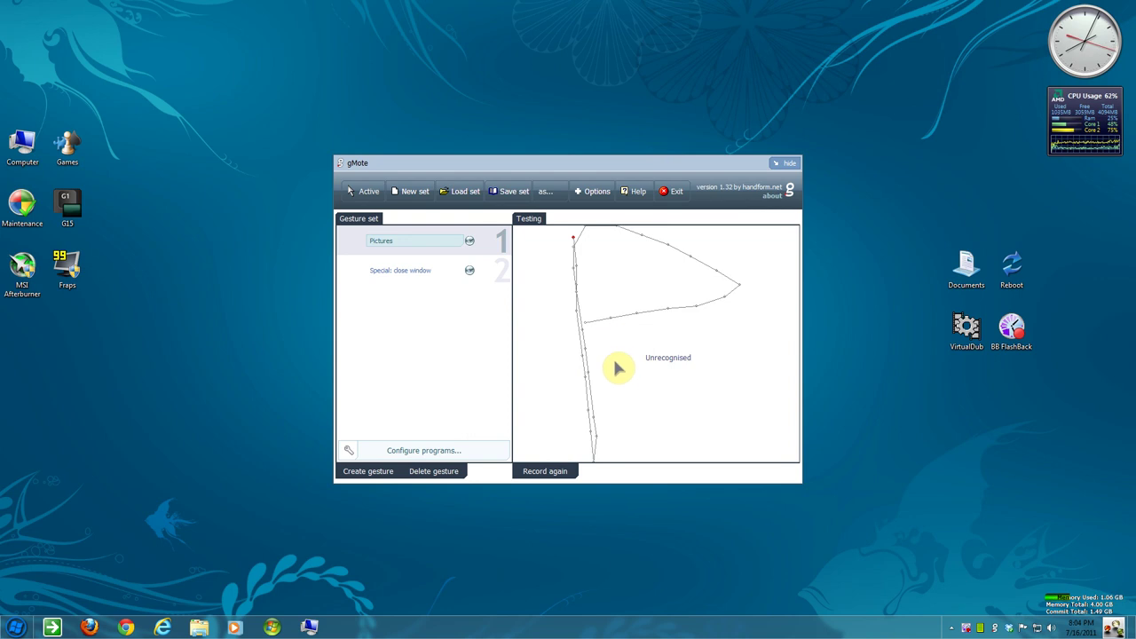
left_click(540, 471)
mouse_move(593, 273)
left_mouse_down()
mouse_move(609, 451)
mouse_move(715, 322)
mouse_move(499, 347)
mouse_move(626, 377)
left_mouse_up()
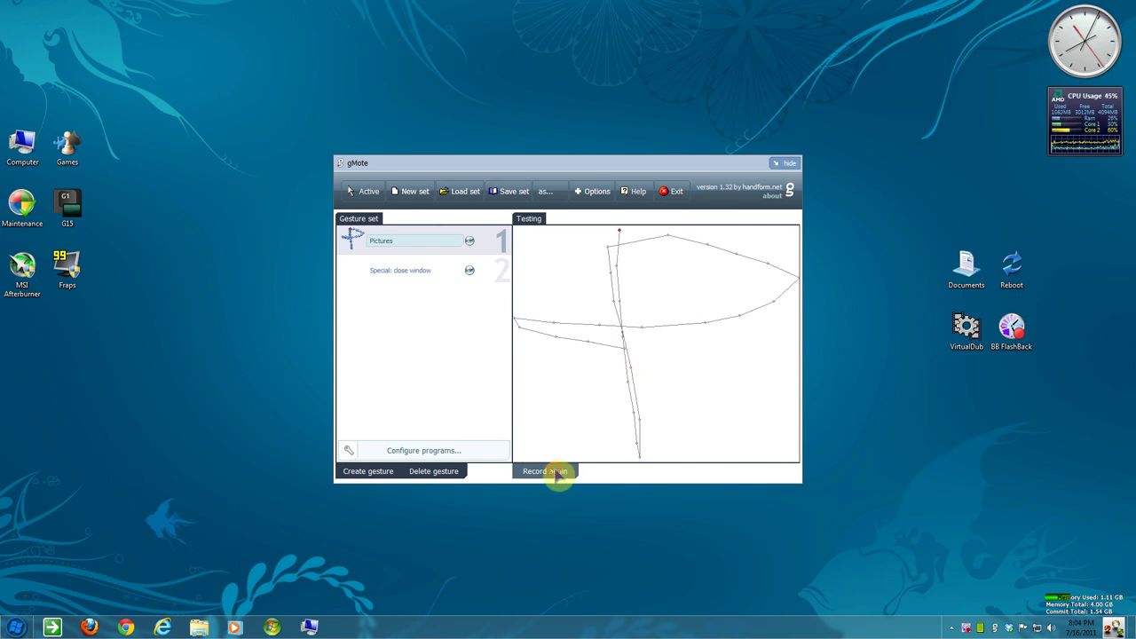
left_click(557, 473)
mouse_move(601, 269)
left_mouse_down()
mouse_move(616, 396)
mouse_move(693, 310)
mouse_move(583, 336)
left_mouse_up()
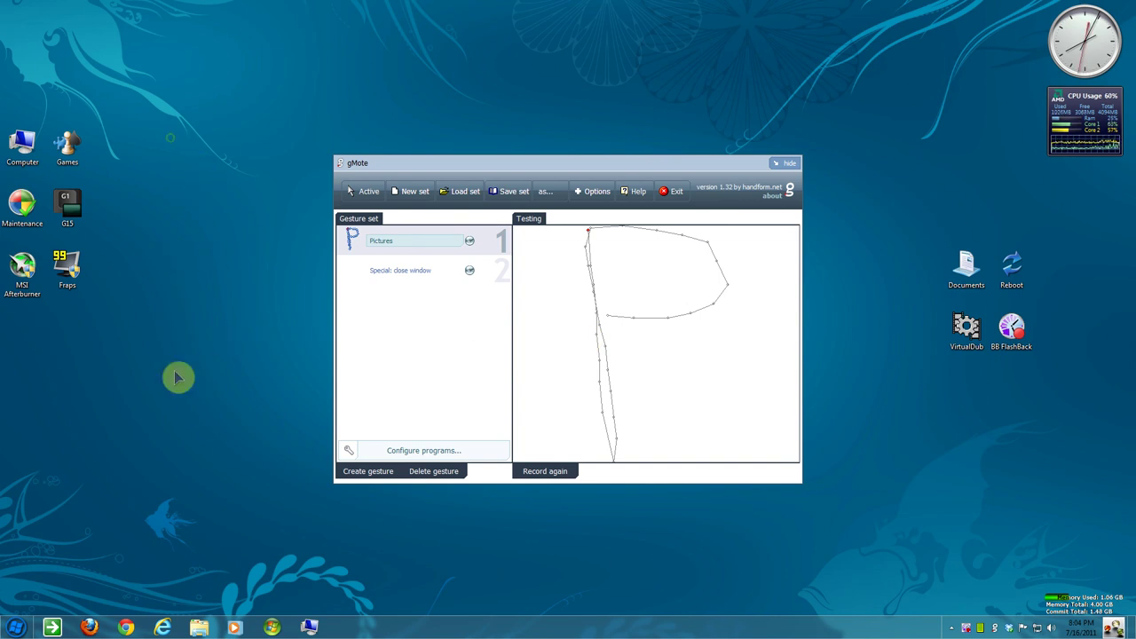
Activate gesture recognition, draw a P on the desktop to open My Pictures, and minimise that window
left_click(350, 191)
mouse_move(178, 151)
left_mouse_down()
mouse_move(177, 361)
mouse_move(282, 178)
mouse_move(160, 202)
left_mouse_up()
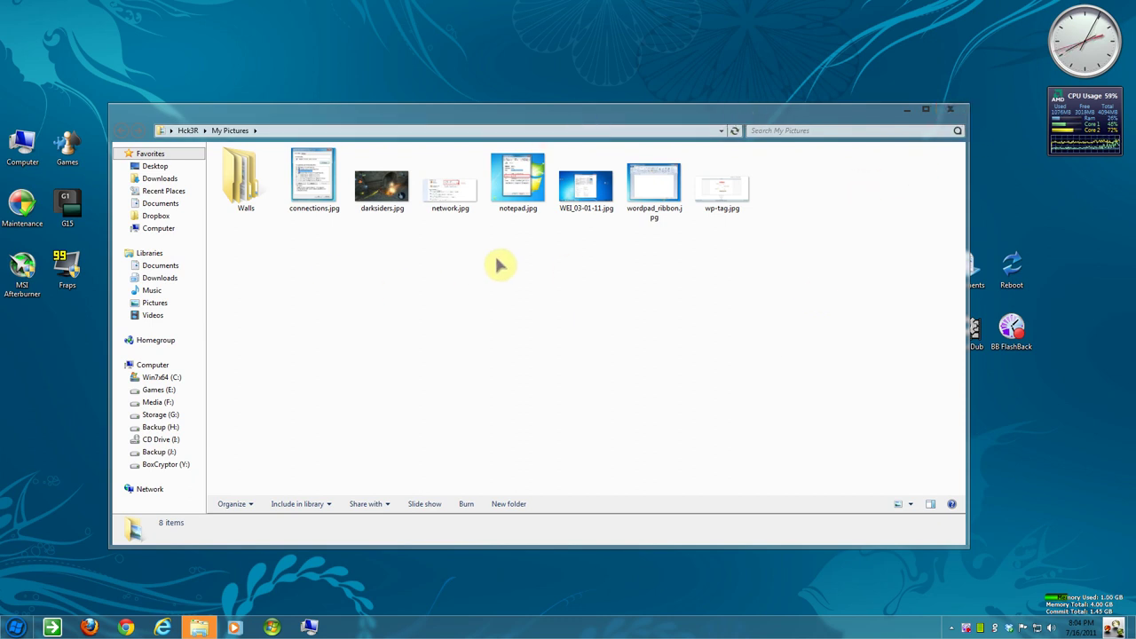
mouse_move(199, 626)
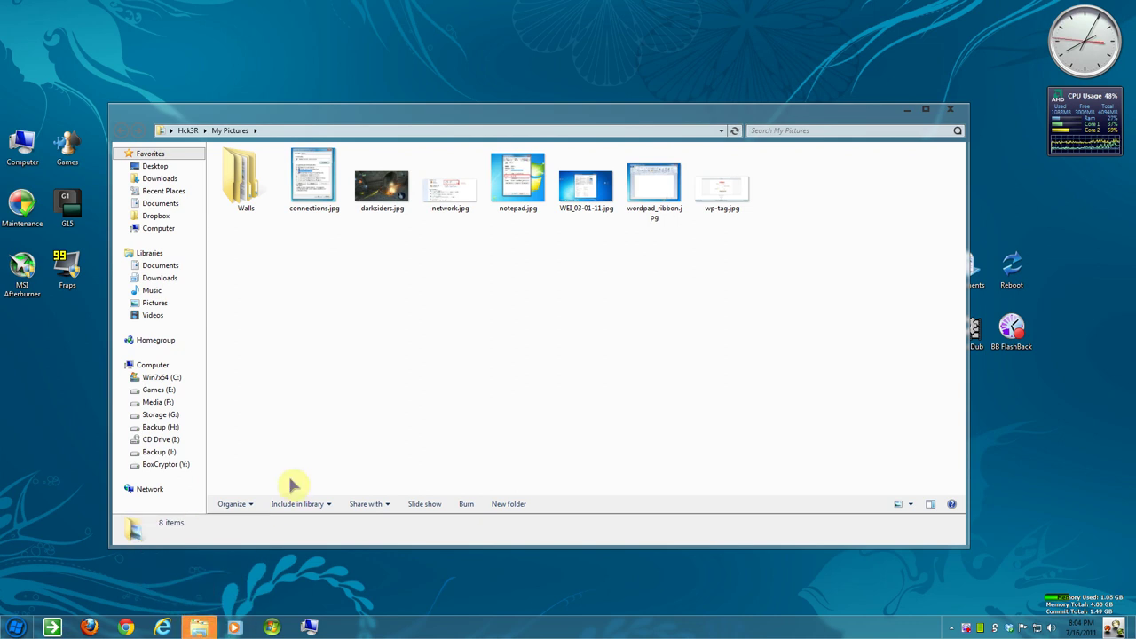
left_click(199, 627)
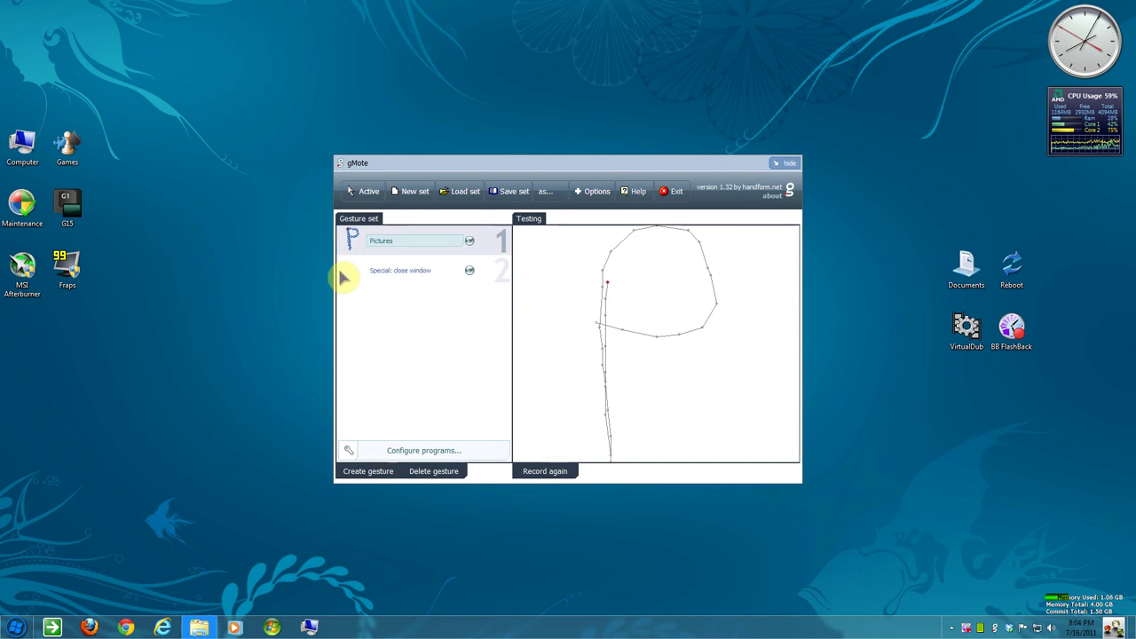
Record a rising diagonal line as the motion for the close-window gesture and test it in the drawing area
left_click(348, 275)
left_click_drag(544, 432, 679, 310)
left_click_drag(562, 431, 627, 393)
left_click_drag(545, 413, 680, 310)
left_click(600, 366)
left_click_drag(552, 432, 687, 287)
left_click(565, 474)
left_click_drag(595, 368, 681, 297)
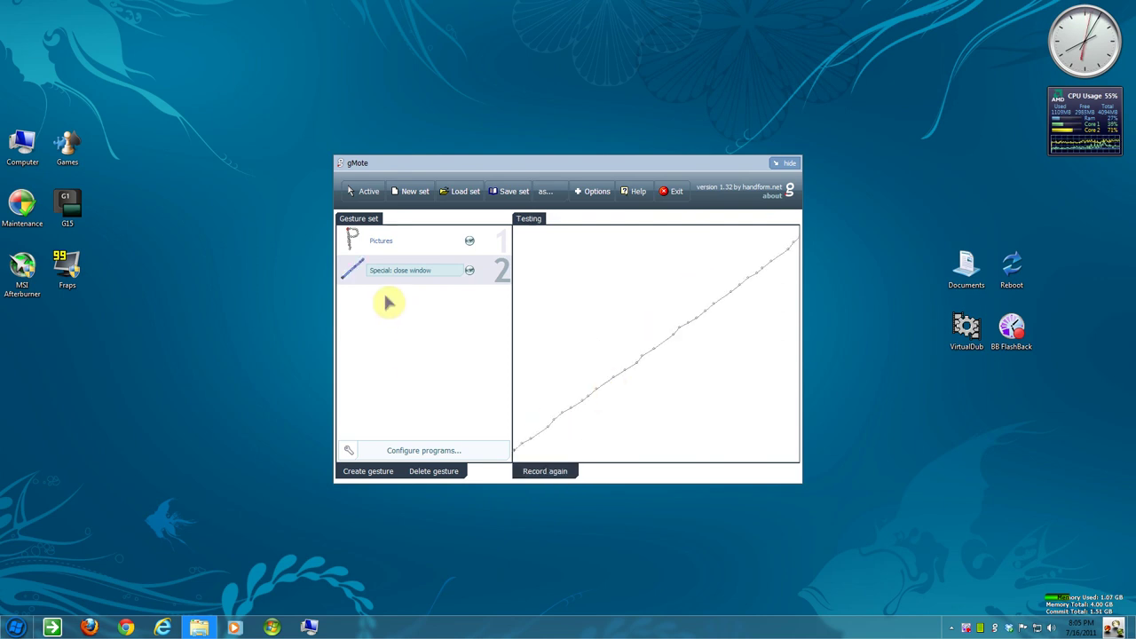
Reactivate gesture recognition, then restore the My Pictures window and close it with the diagonal gesture
mouse_move(420, 424)
left_mouse_down()
mouse_move(507, 520)
mouse_move(492, 578)
mouse_move(447, 502)
left_mouse_up()
left_click(351, 206)
left_click(198, 627)
left_click_drag(307, 478, 475, 385)
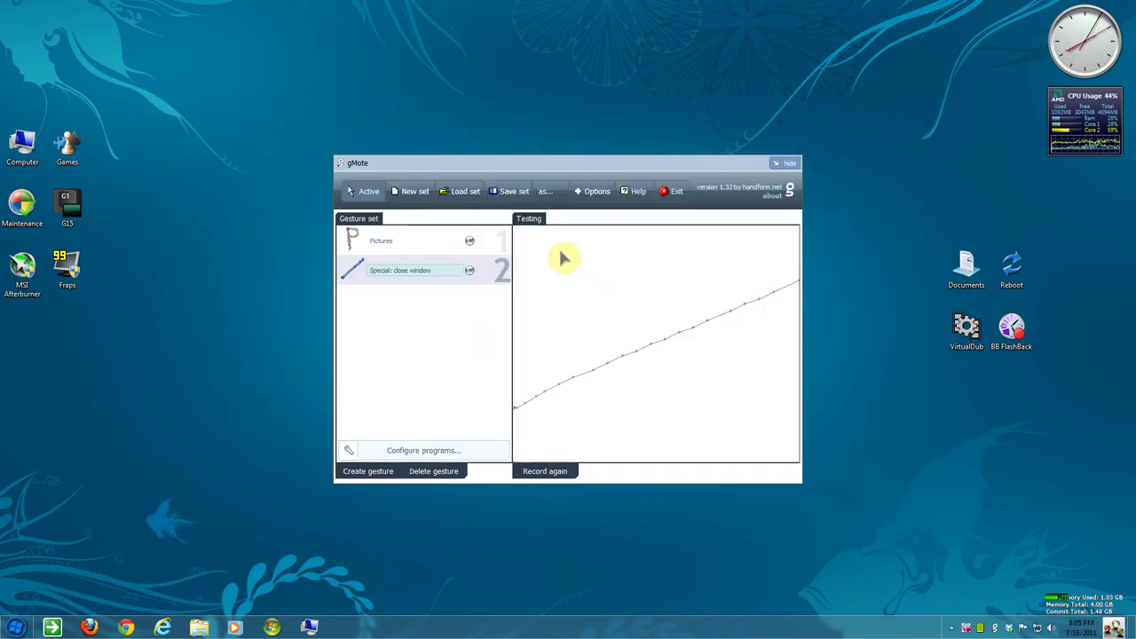
Load the test.mtd gesture set from C:\Tools\gmote, discarding the unsaved new set, and look over its gestures
left_click(459, 197)
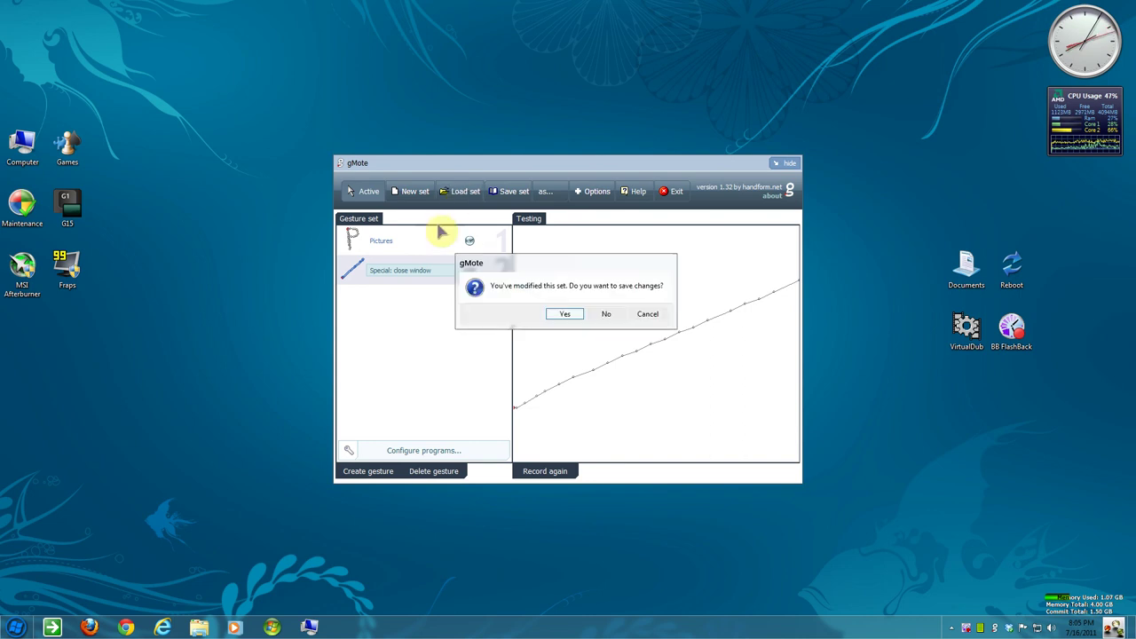
left_click(607, 316)
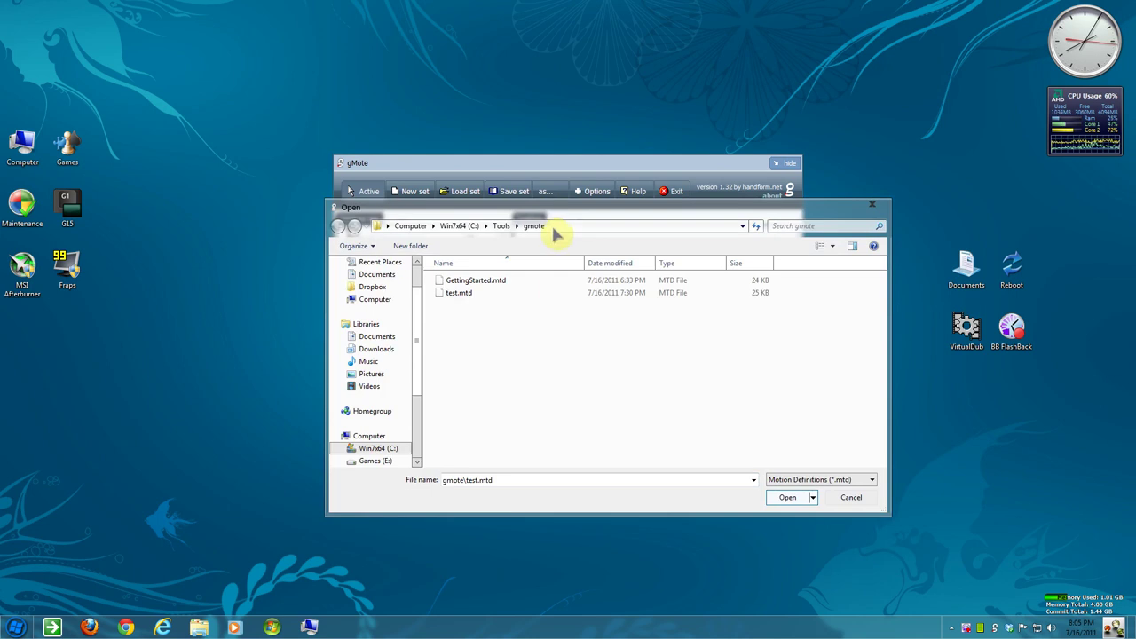
left_click(552, 228)
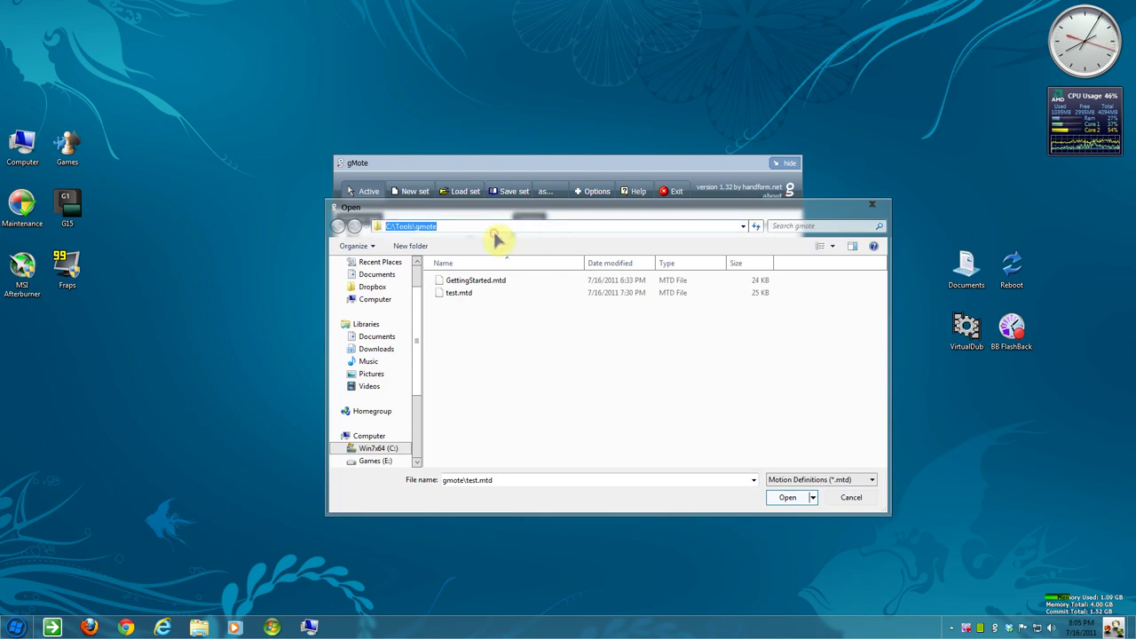
left_click(489, 342)
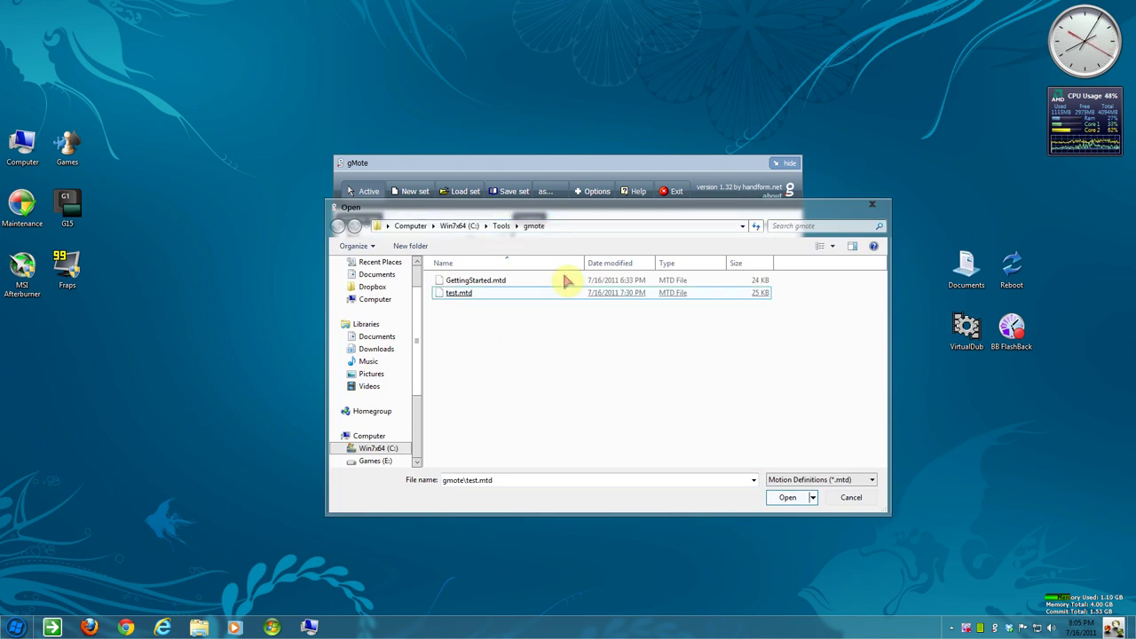
double_click(455, 296)
scroll(508, 405, "down", 1)
scroll(508, 402, "down", 1)
scroll(513, 312, "up", 2)
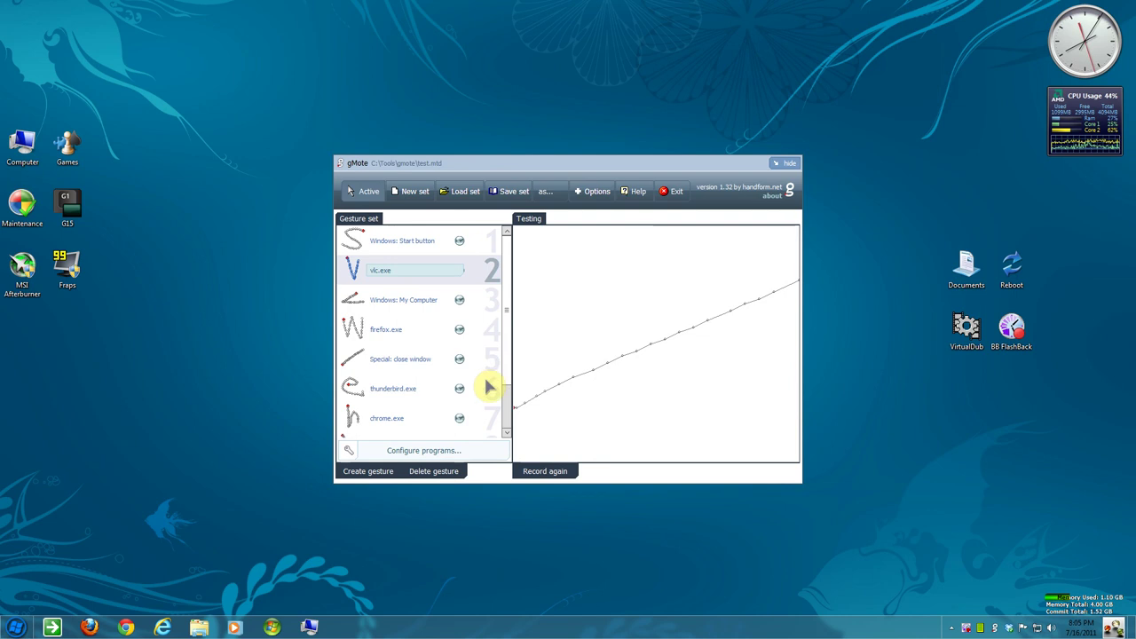
Look through the remaining gestures in the loaded test.mtd set and hide the gMote window
left_click(507, 433)
left_click(507, 432)
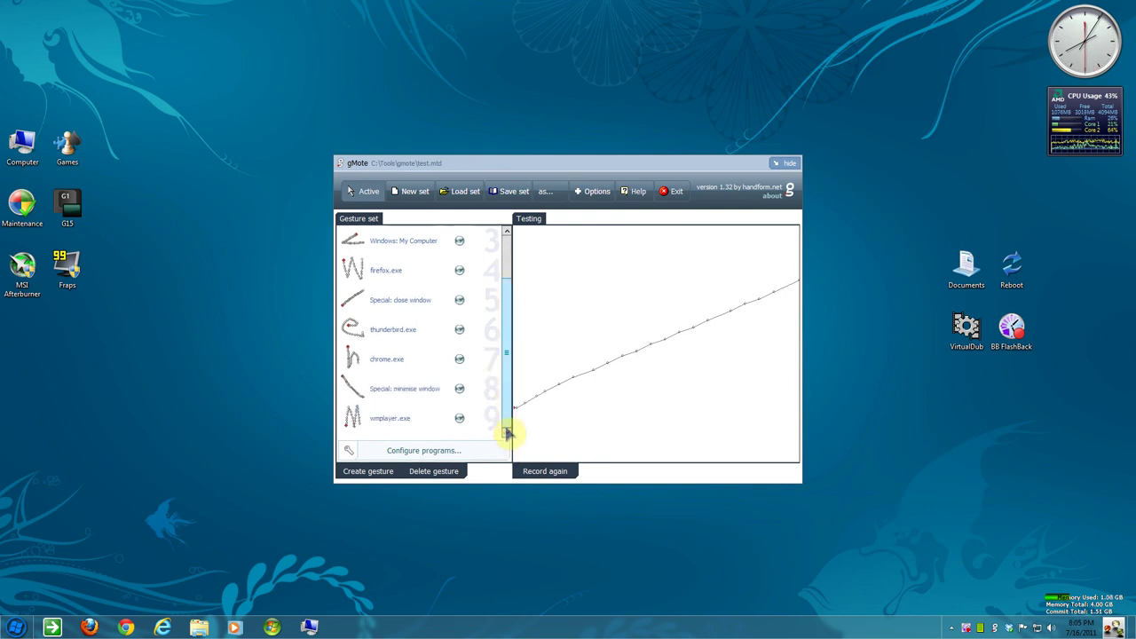
left_click_drag(507, 426, 510, 359)
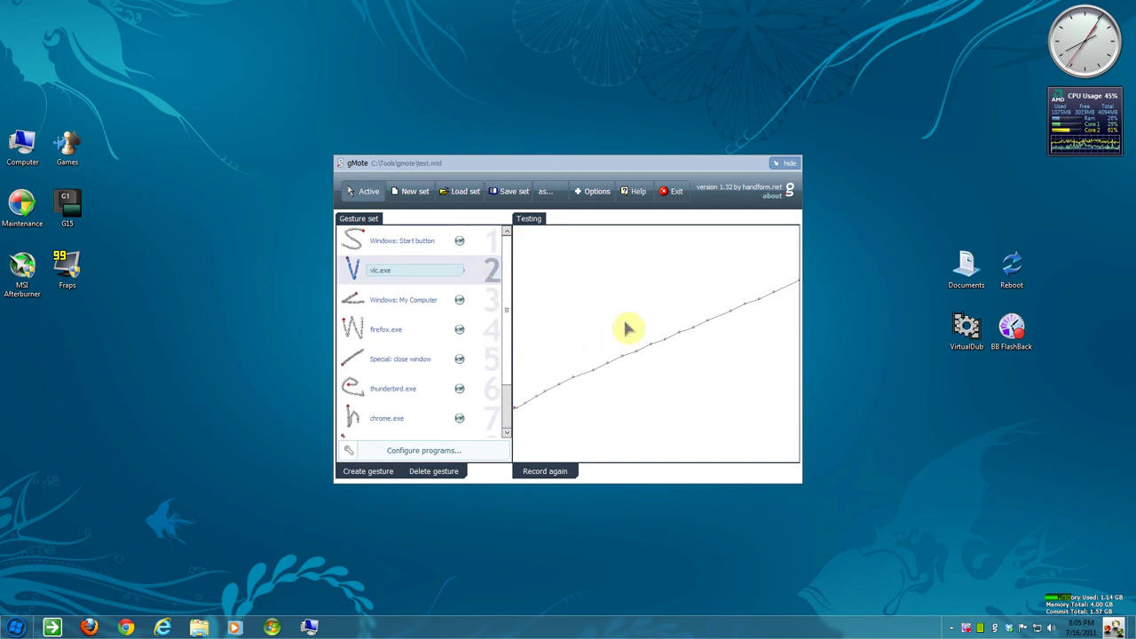
left_click(789, 166)
Deactivate gesture recognition through gMote's notification-area icon and activate it again
right_click(994, 628)
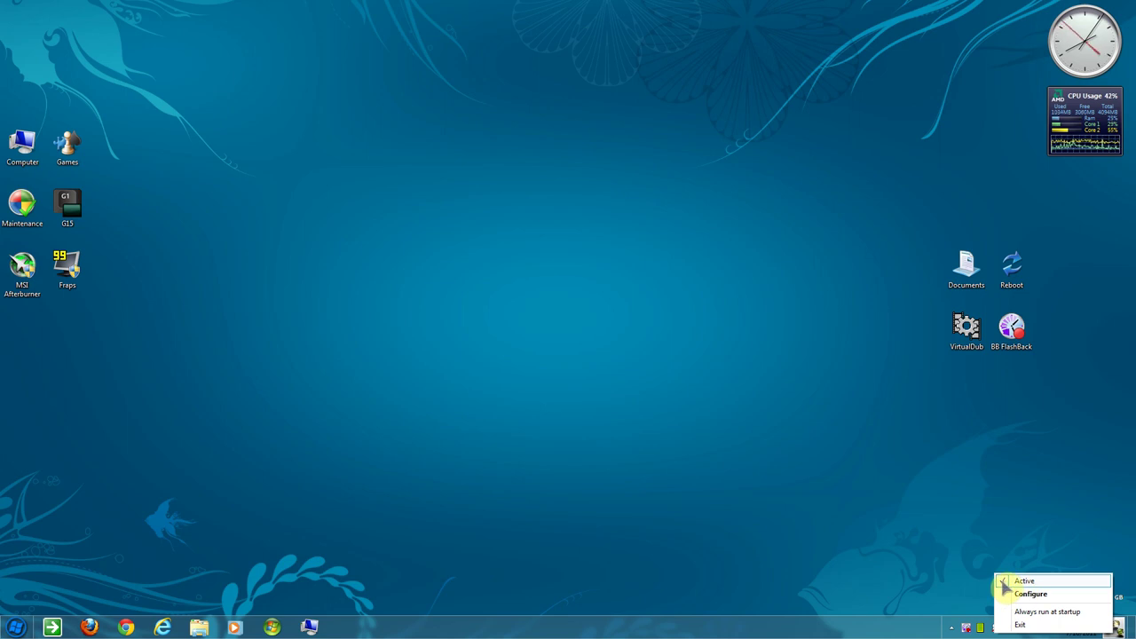
left_click(1004, 582)
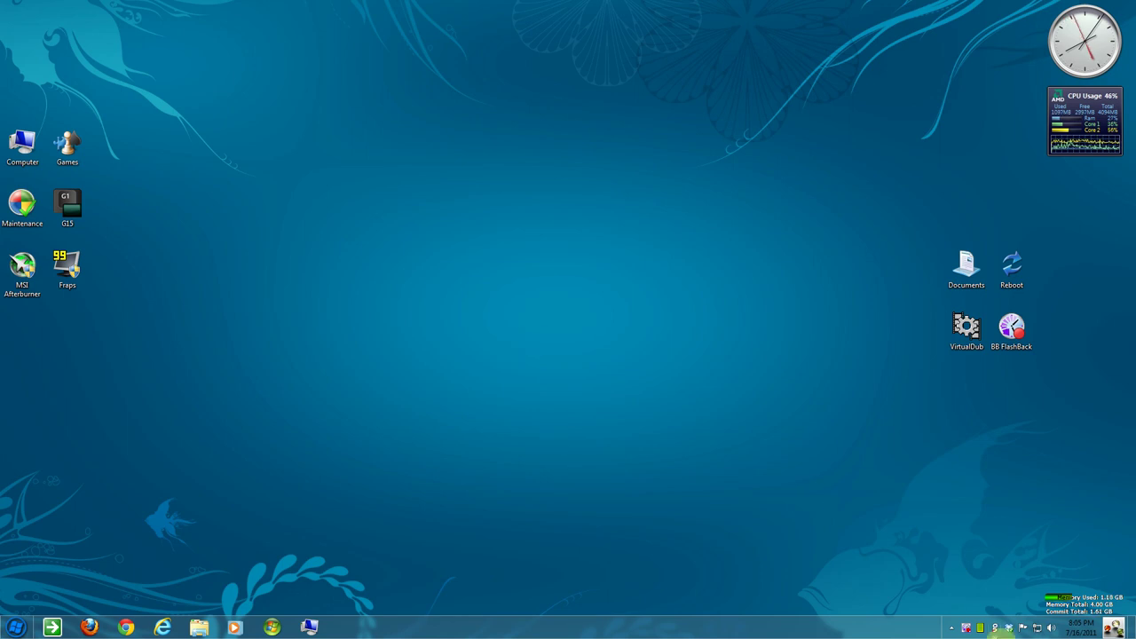
right_click(995, 628)
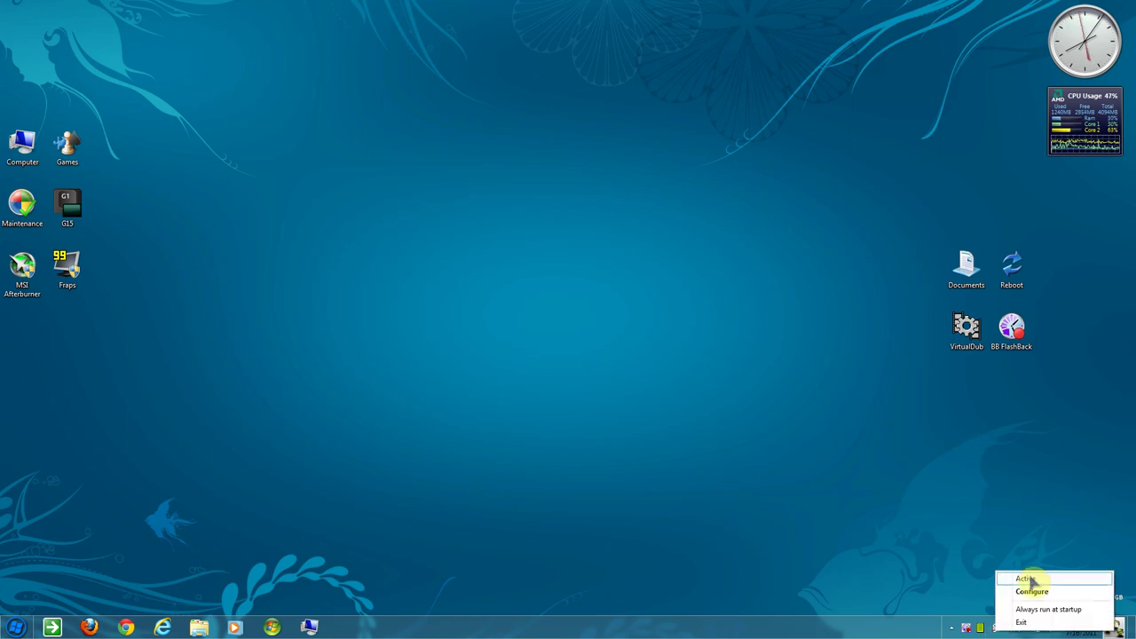
left_click(1027, 579)
Reopen gMote's configuration window to view the About information, and hide the window once the information is dismissed
right_click(995, 628)
left_click(1021, 602)
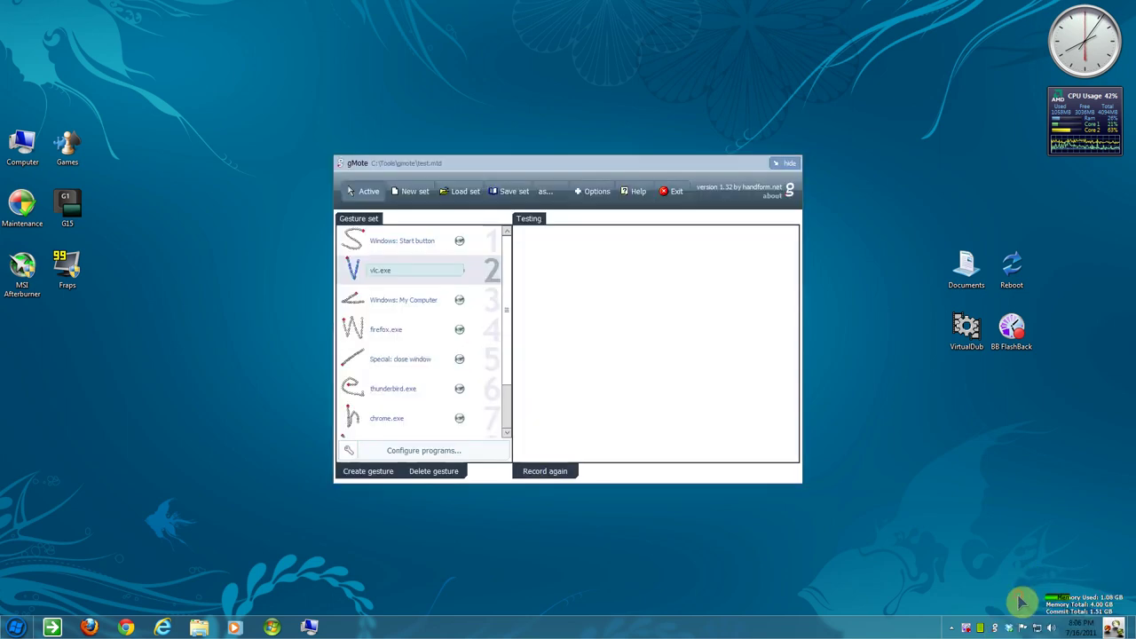
left_click(776, 196)
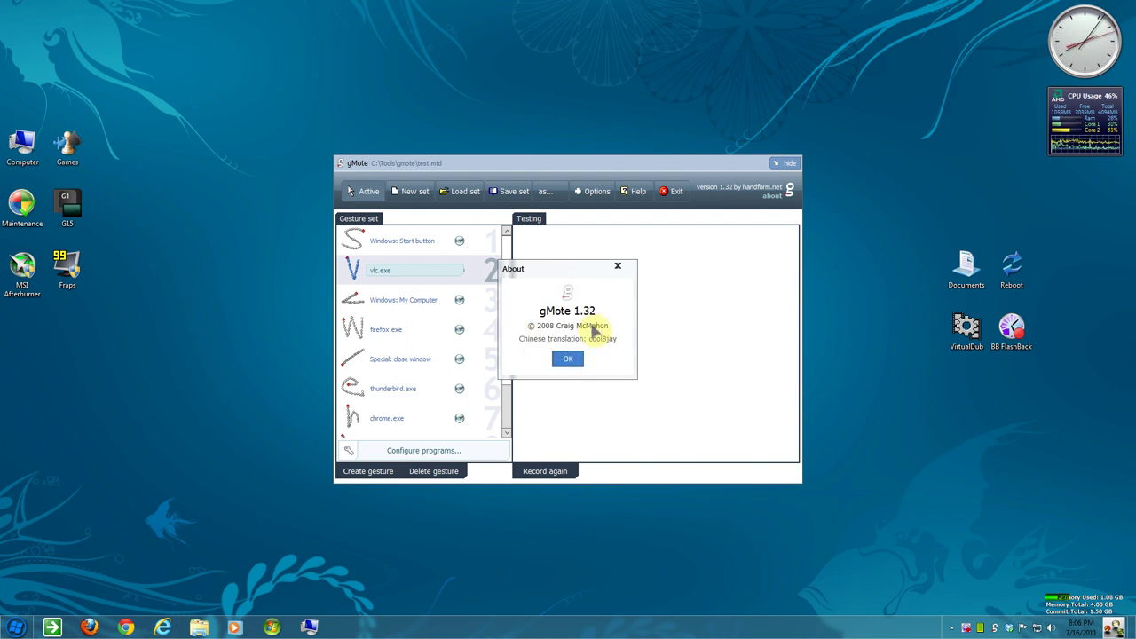
left_click(571, 361)
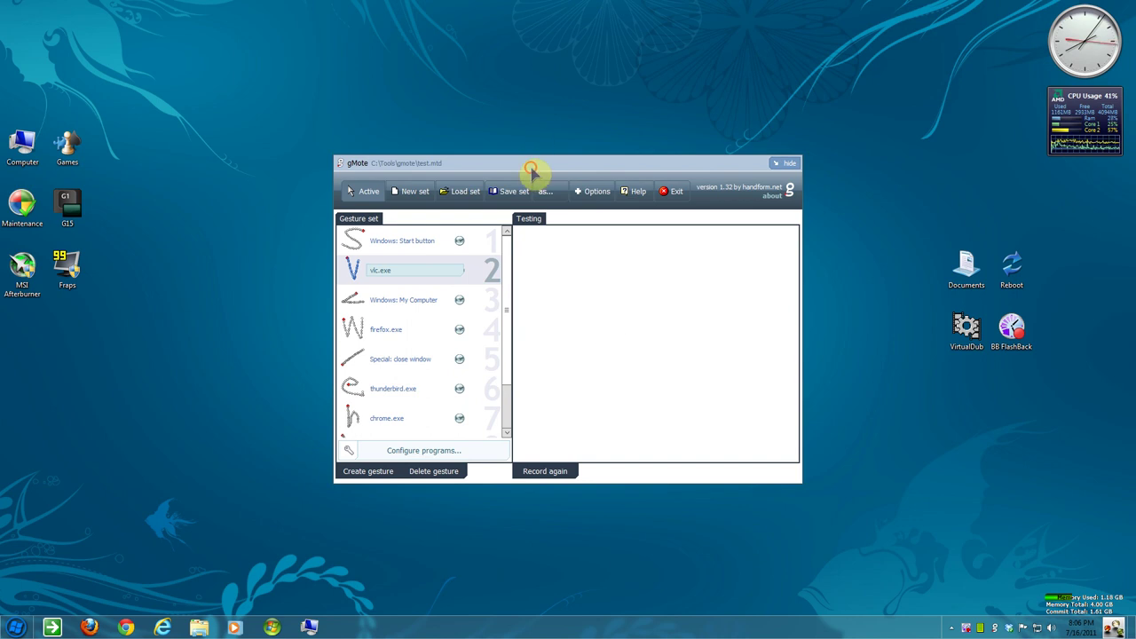
left_click(784, 163)
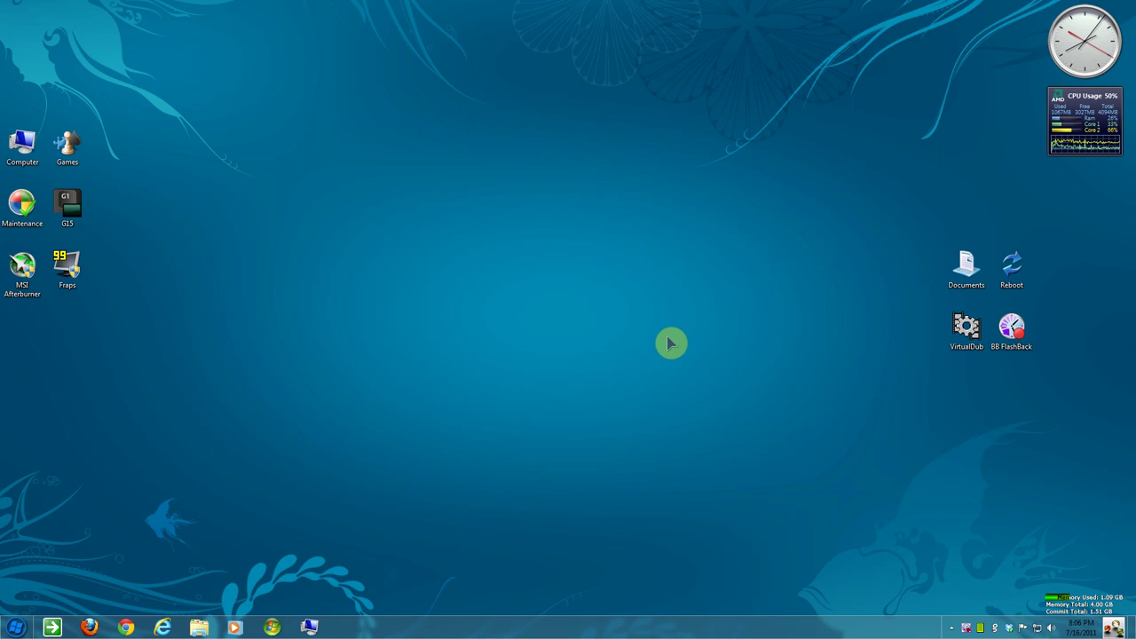